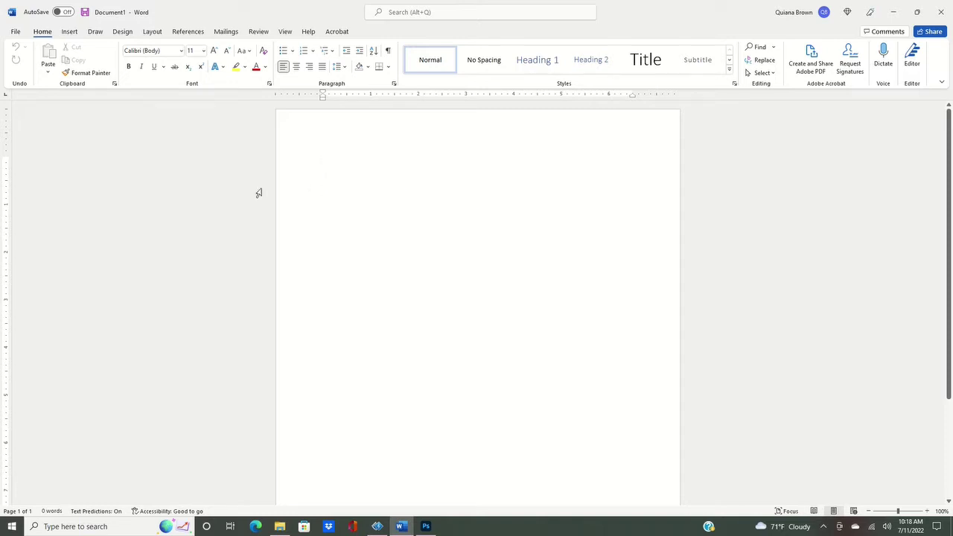
Step: Switch the page to landscape orientation and apply the Narrow margins of 0.5" on all sides
{"action": "left_click", "coordinate": [149, 34]}
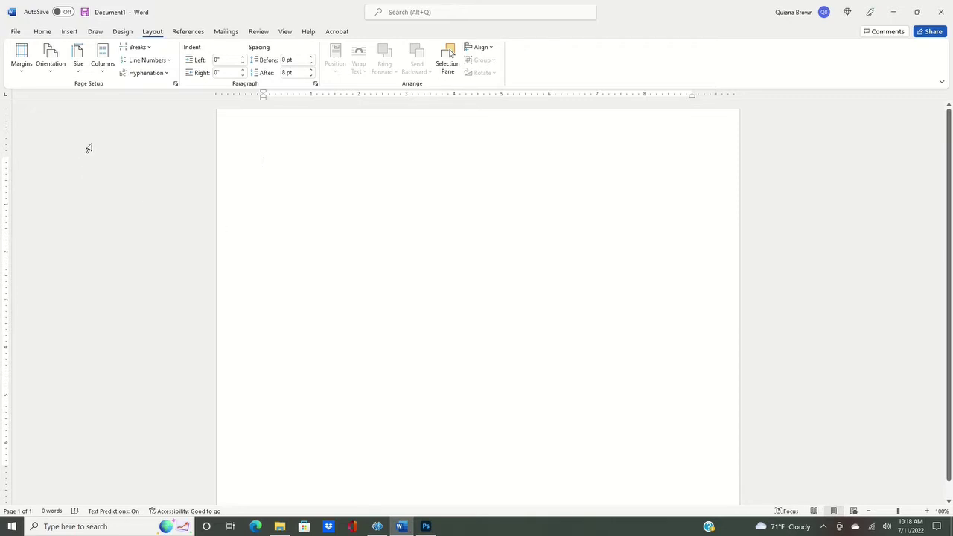
{"action": "left_click", "coordinate": [79, 67]}
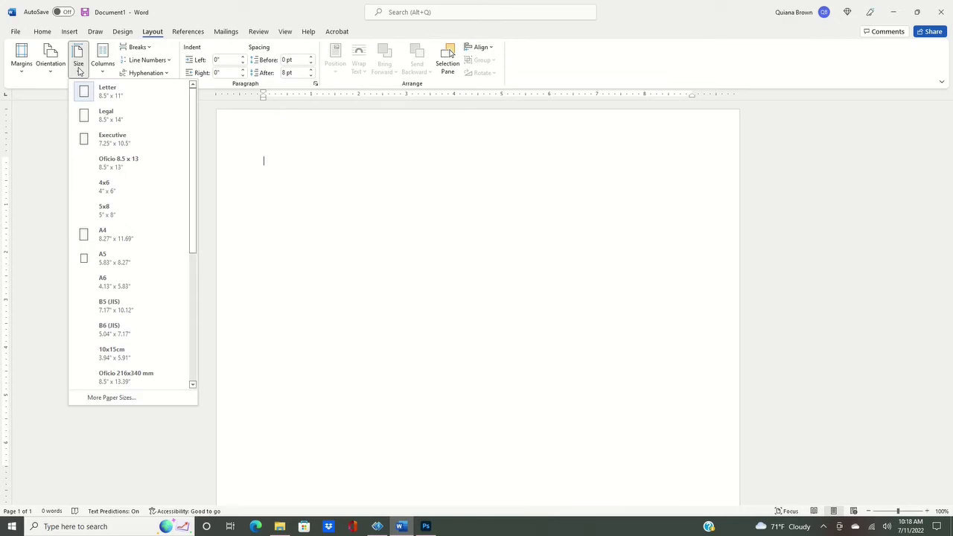
{"action": "left_click", "coordinate": [79, 71]}
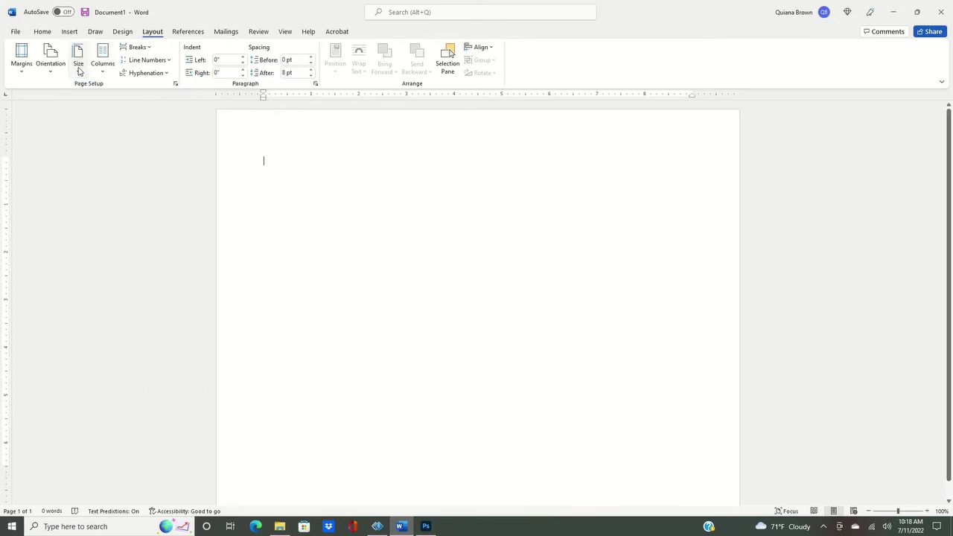
{"action": "left_click", "coordinate": [20, 69]}
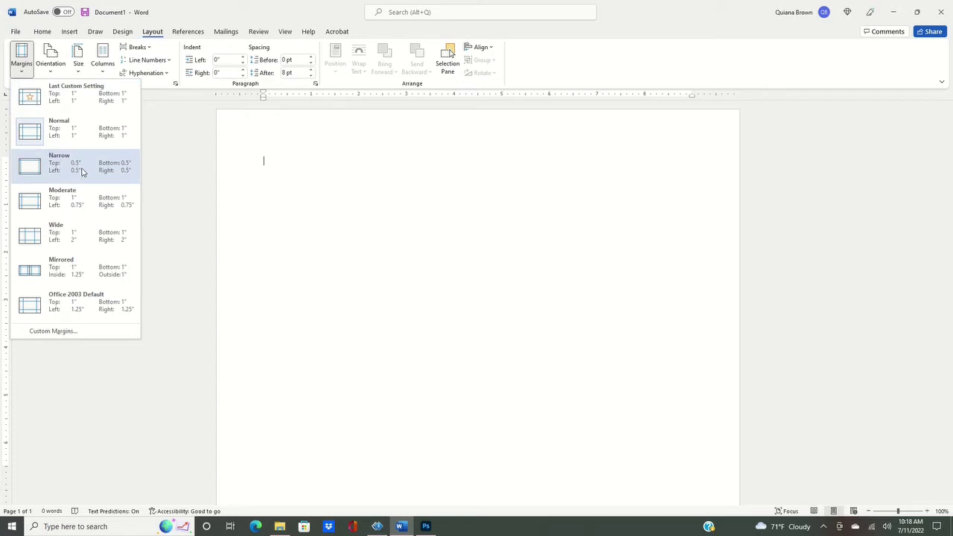
{"action": "left_click", "coordinate": [82, 172]}
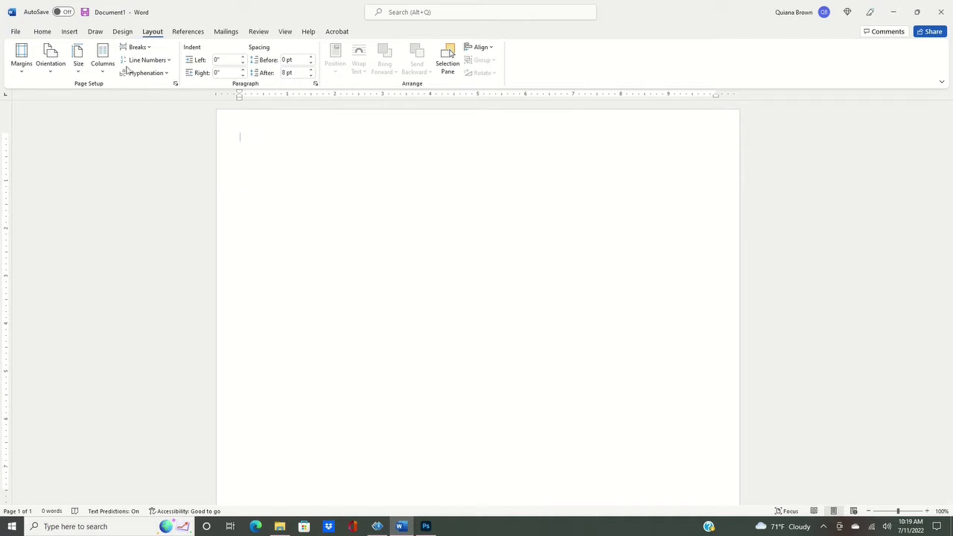
Step: Draw a rectangle shape about 2.89" wide and 1.29" high in the middle of the page
{"action": "left_click", "coordinate": [69, 34]}
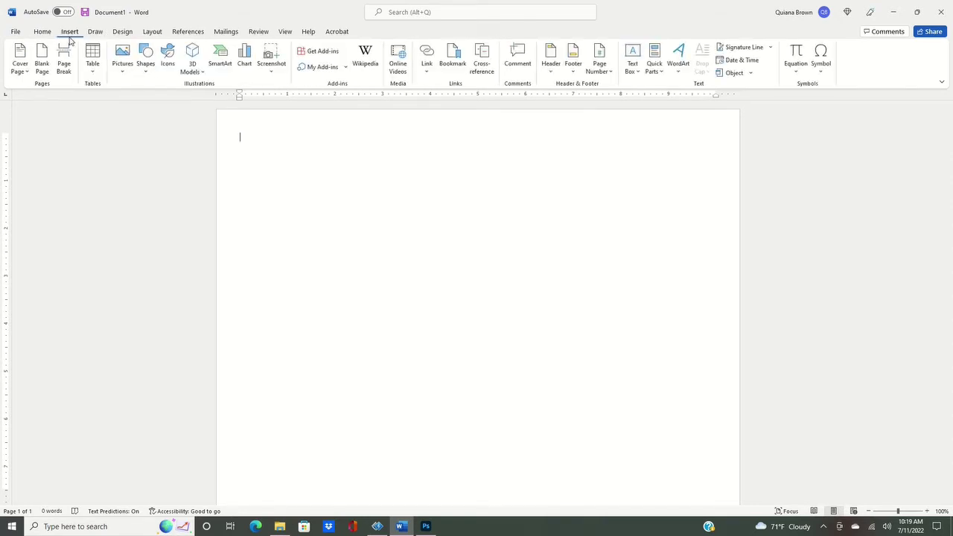
{"action": "left_click", "coordinate": [145, 67]}
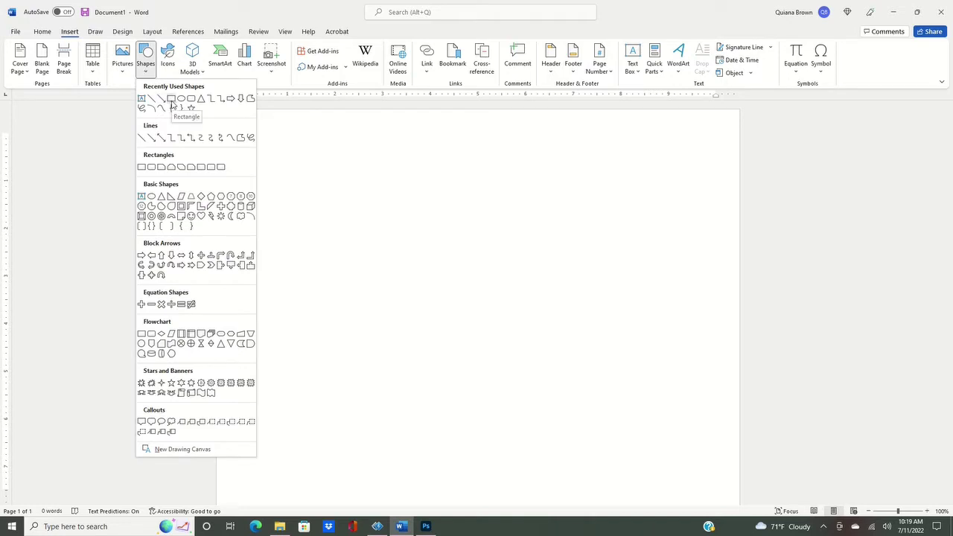
{"action": "left_click", "coordinate": [171, 102]}
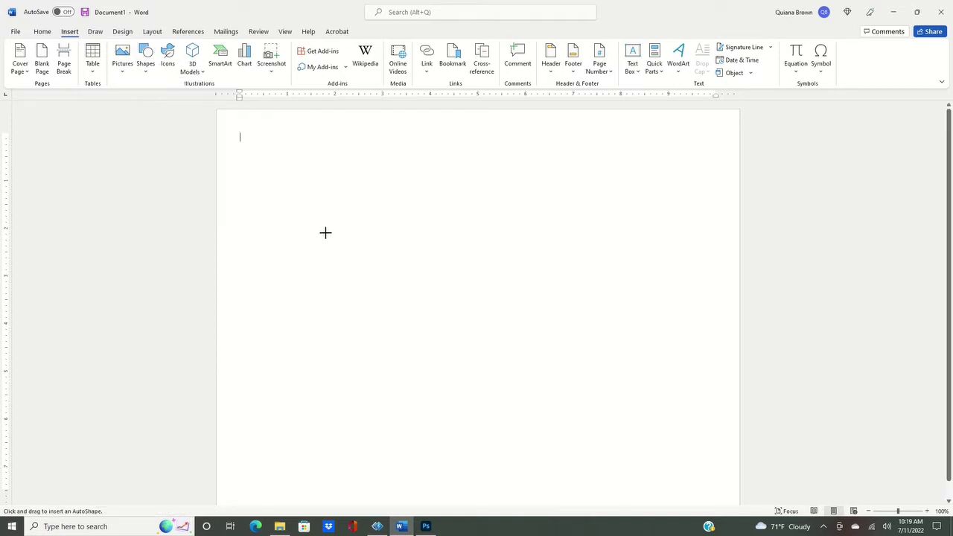
{"action": "mouse_move", "coordinate": [328, 221]}
{"action": "left_mouse_down"}
{"action": "mouse_move", "coordinate": [398, 266]}
{"action": "mouse_move", "coordinate": [464, 274]}
{"action": "mouse_move", "coordinate": [466, 283]}
{"action": "left_mouse_up"}
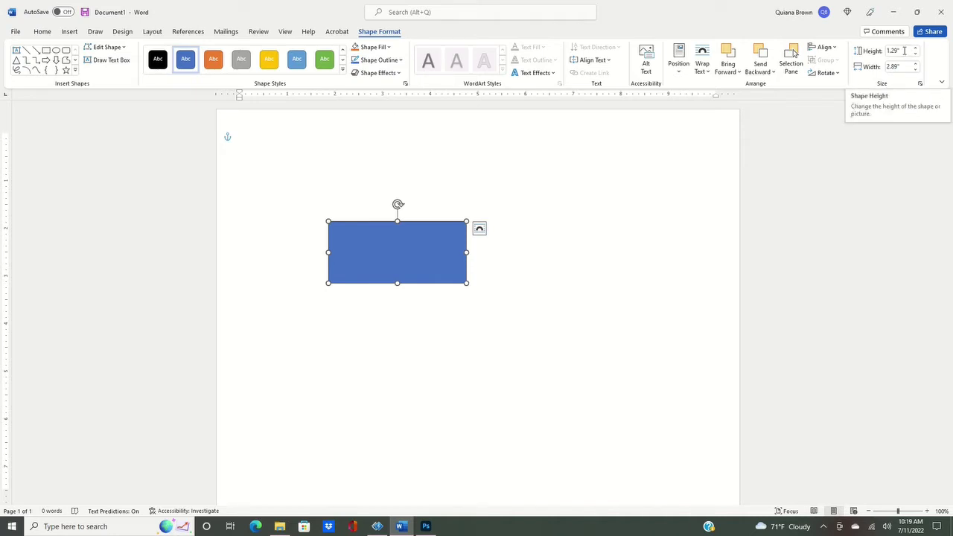
Step: Set the rectangle's height to 3" and its width to 10"
{"action": "left_click", "coordinate": [902, 50]}
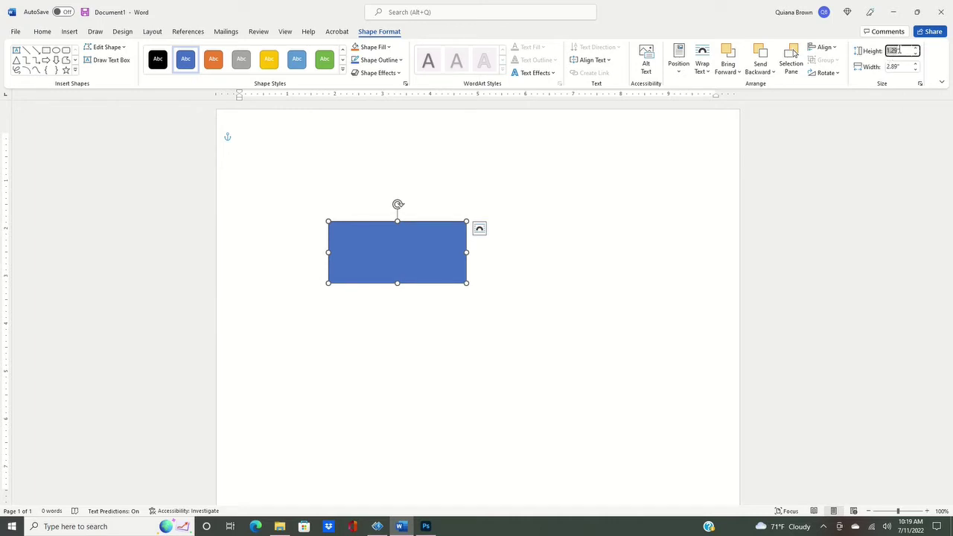
{"action": "type", "text": "3"}
{"action": "left_click", "coordinate": [903, 66]}
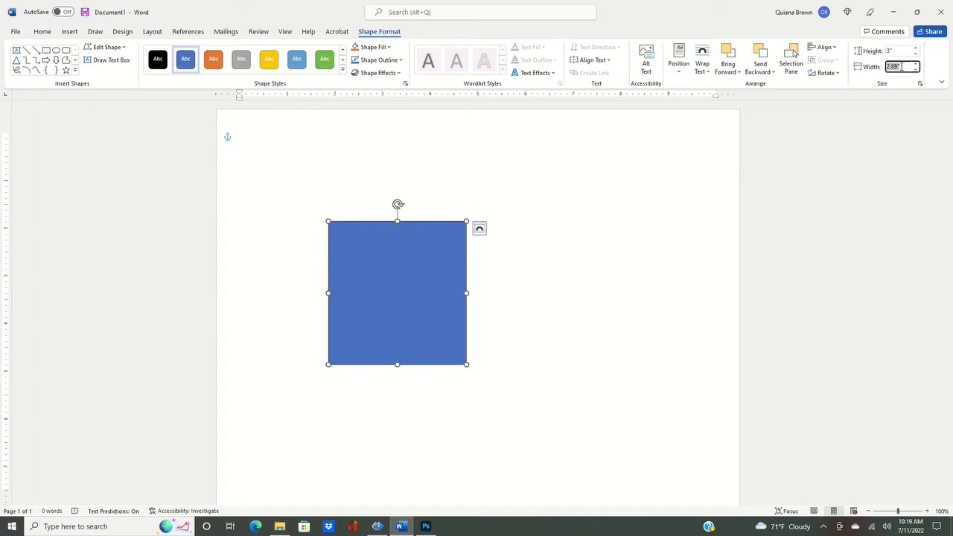
{"action": "type", "text": "10"}
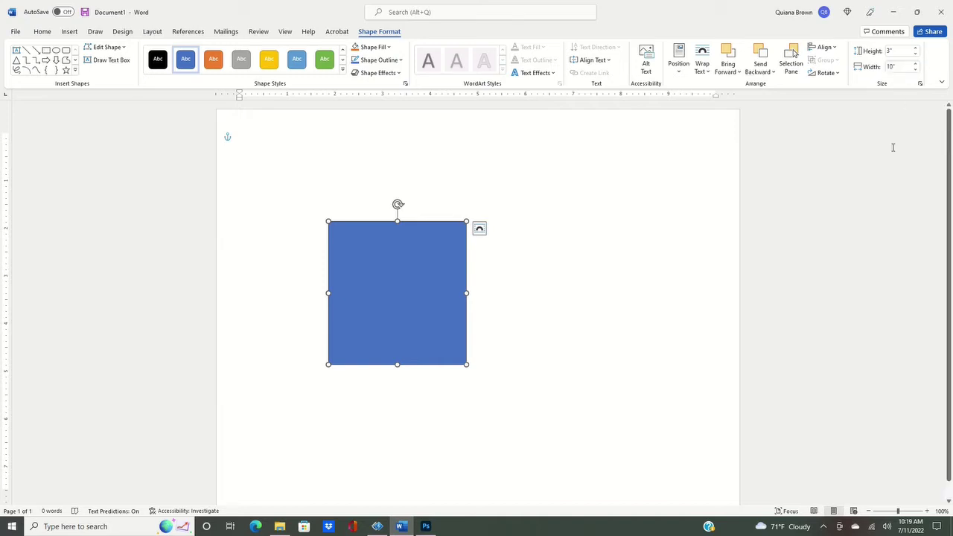
{"action": "left_click", "coordinate": [743, 221]}
Step: Move the rectangle into the upper half of the page so it fits between the side margins
{"action": "left_click_drag", "start_coordinate": [554, 320], "coordinate": [482, 257]}
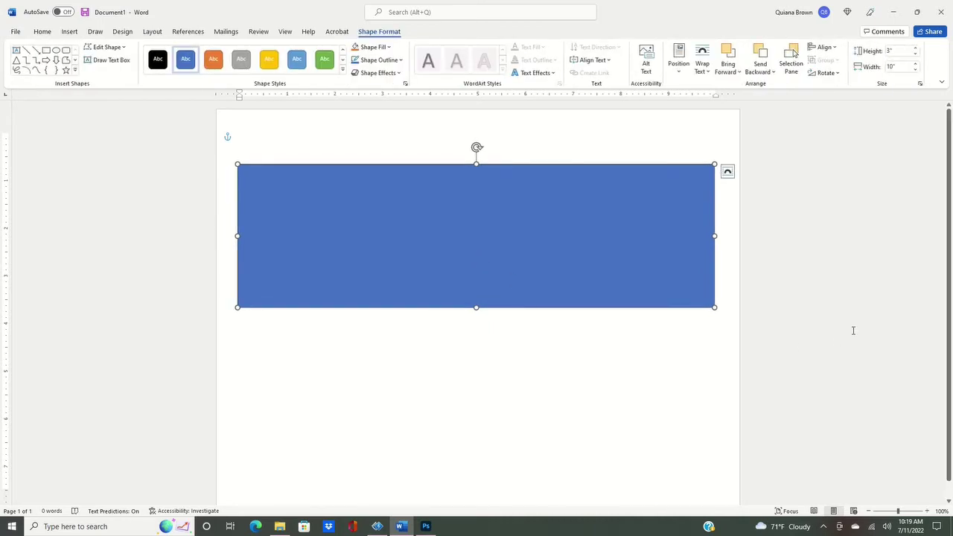
{"action": "scroll", "coordinate": [857, 328], "scroll_direction": "down", "scroll_amount": 1}
{"action": "scroll", "coordinate": [856, 328], "scroll_direction": "up", "scroll_amount": 1}
{"action": "scroll", "coordinate": [857, 329], "scroll_direction": "down", "scroll_amount": 1}
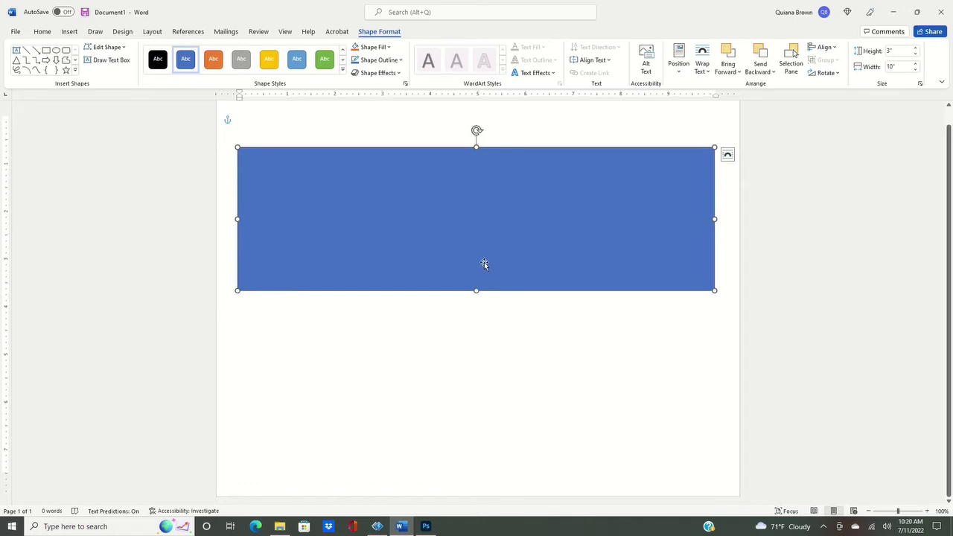
{"action": "left_click_drag", "start_coordinate": [483, 262], "coordinate": [483, 253]}
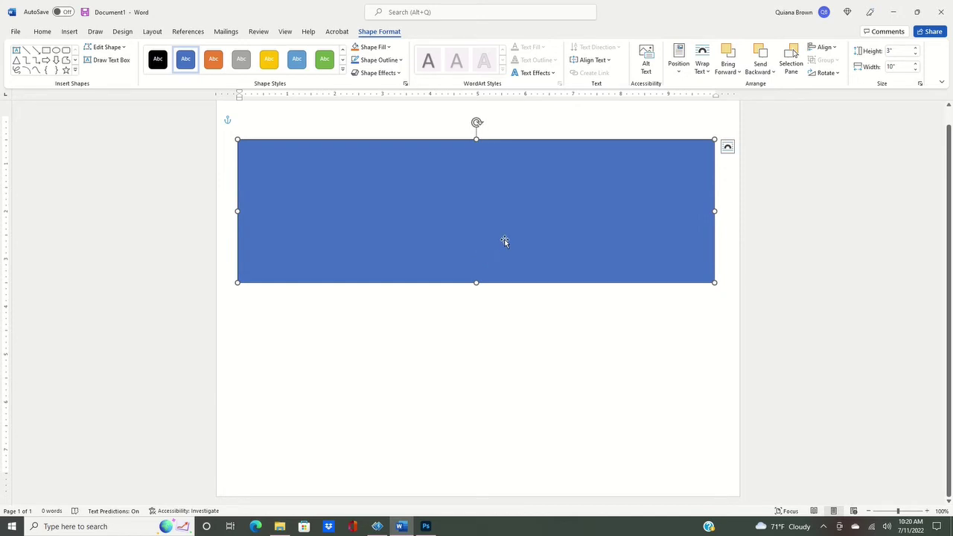
{"action": "scroll", "coordinate": [751, 323], "scroll_direction": "up", "scroll_amount": 1}
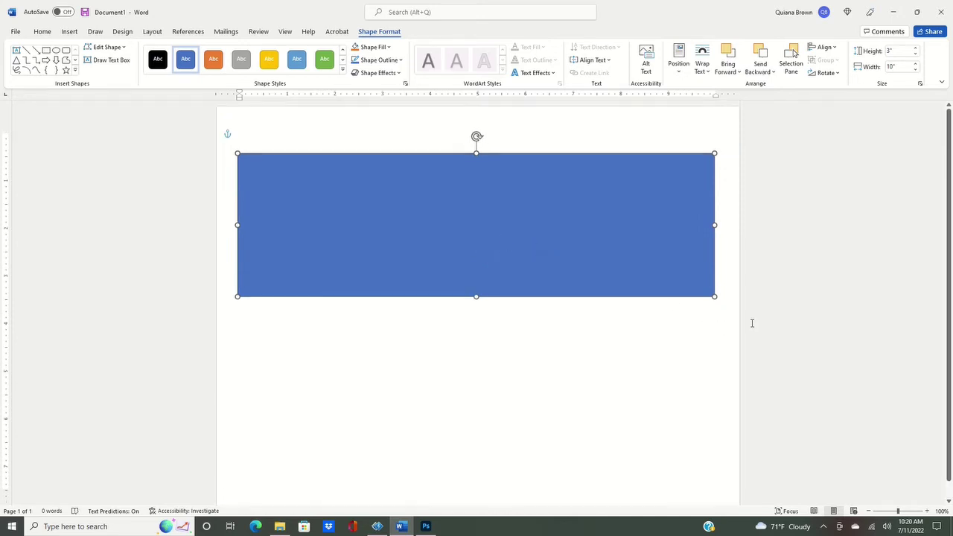
{"action": "scroll", "coordinate": [751, 324], "scroll_direction": "down", "scroll_amount": 1}
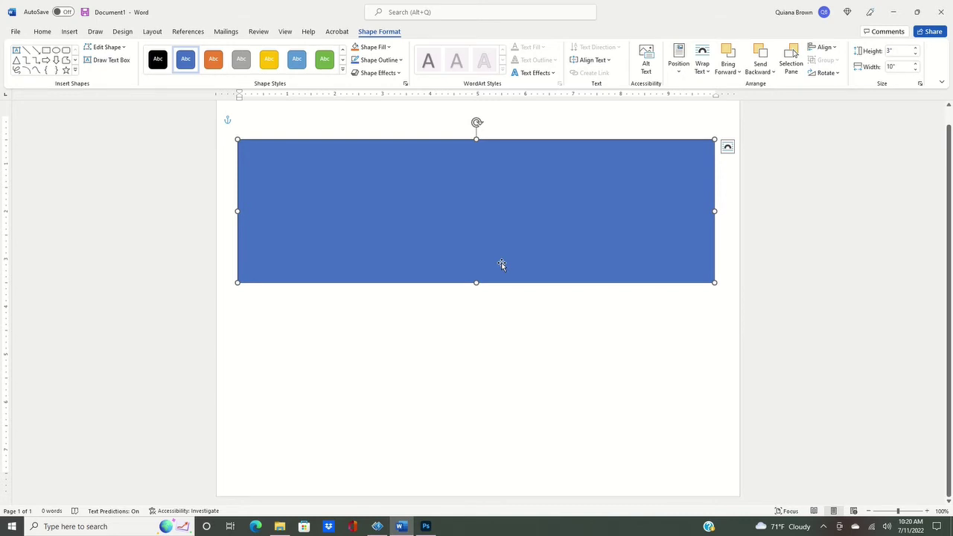
Step: Copy the rectangle and paste the duplicate into the document as a picture
{"action": "right_click", "coordinate": [476, 228]}
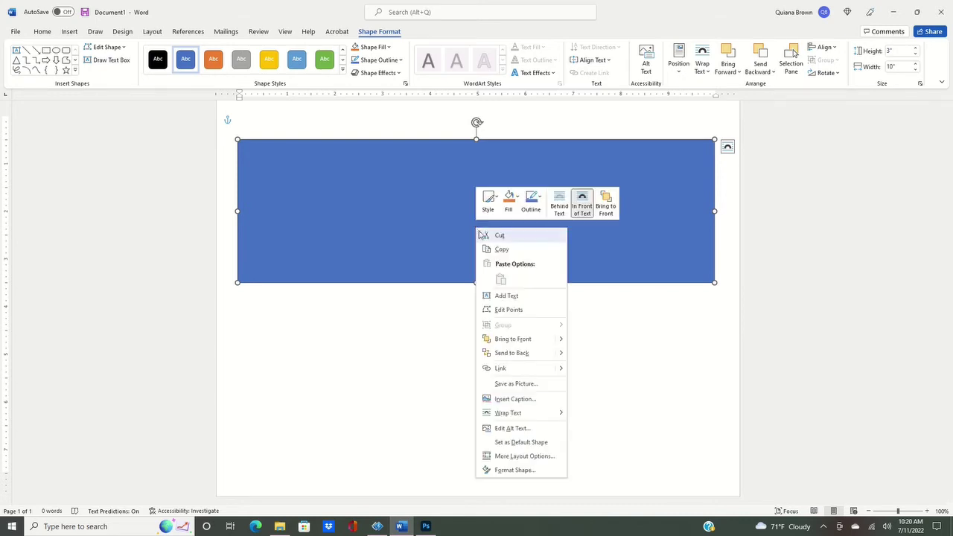
{"action": "left_click", "coordinate": [503, 254]}
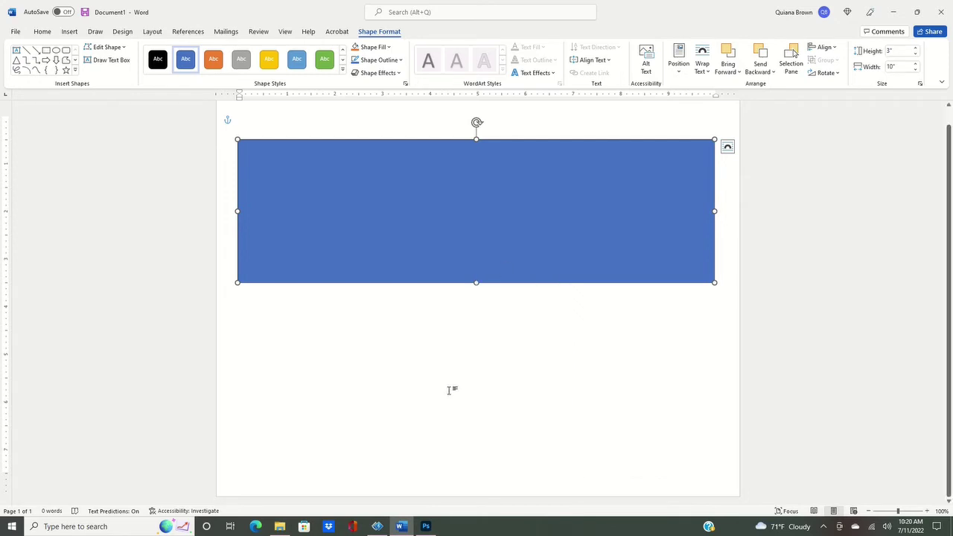
{"action": "left_click", "coordinate": [455, 362]}
{"action": "right_click", "coordinate": [455, 363]}
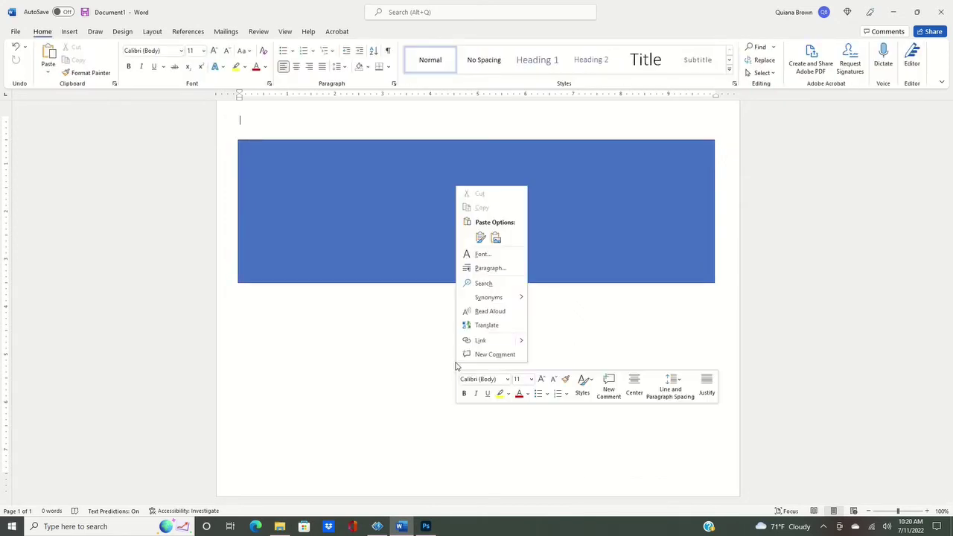
{"action": "left_click", "coordinate": [496, 238]}
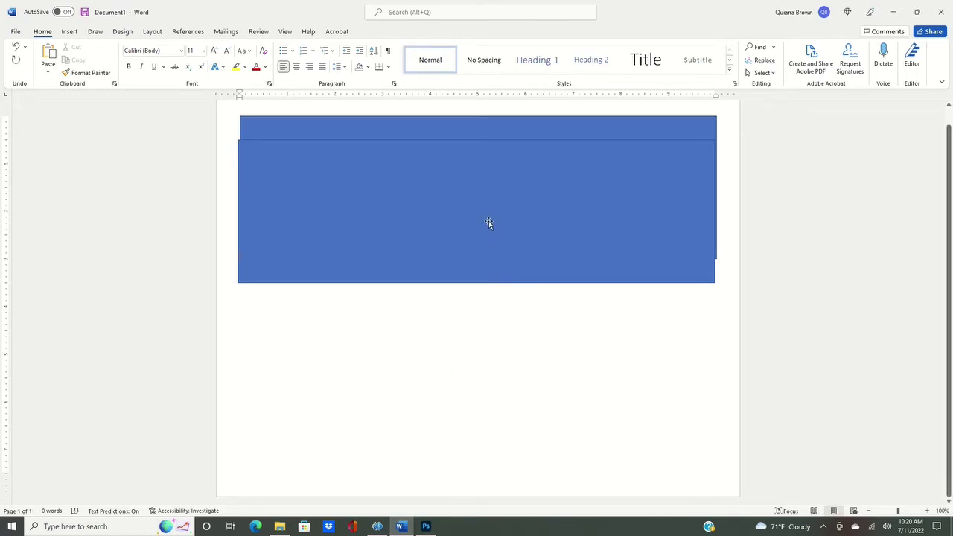
Step: Move the original rectangle into the lower half of the page, leaving a gap beneath the pasted picture
{"action": "left_click_drag", "start_coordinate": [488, 222], "coordinate": [489, 345]}
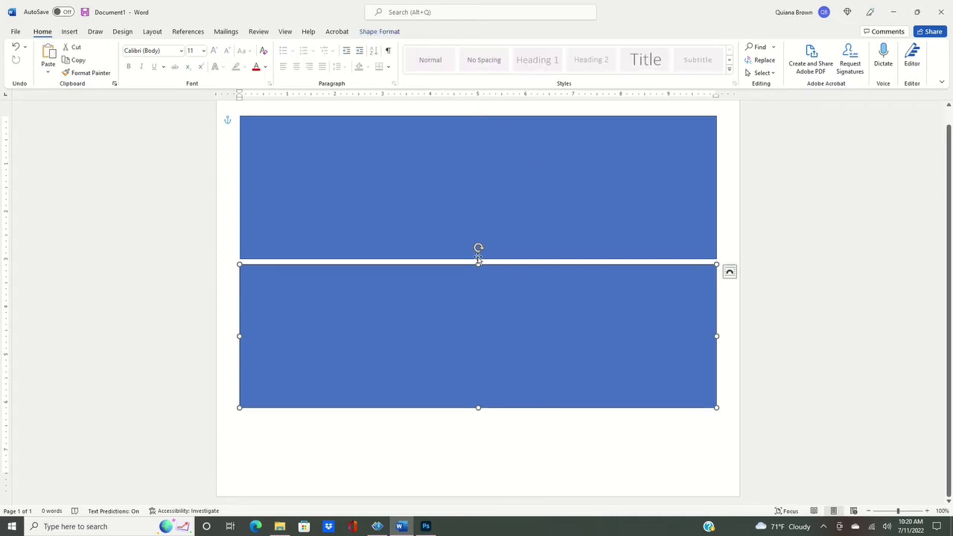
{"action": "scroll", "coordinate": [793, 305], "scroll_direction": "up", "scroll_amount": 1}
{"action": "scroll", "coordinate": [792, 305], "scroll_direction": "down", "scroll_amount": 1}
{"action": "left_click_drag", "start_coordinate": [471, 331], "coordinate": [471, 354]}
Step: Try to move the pasted rectangle picture at the top of the page
{"action": "left_click", "coordinate": [481, 242]}
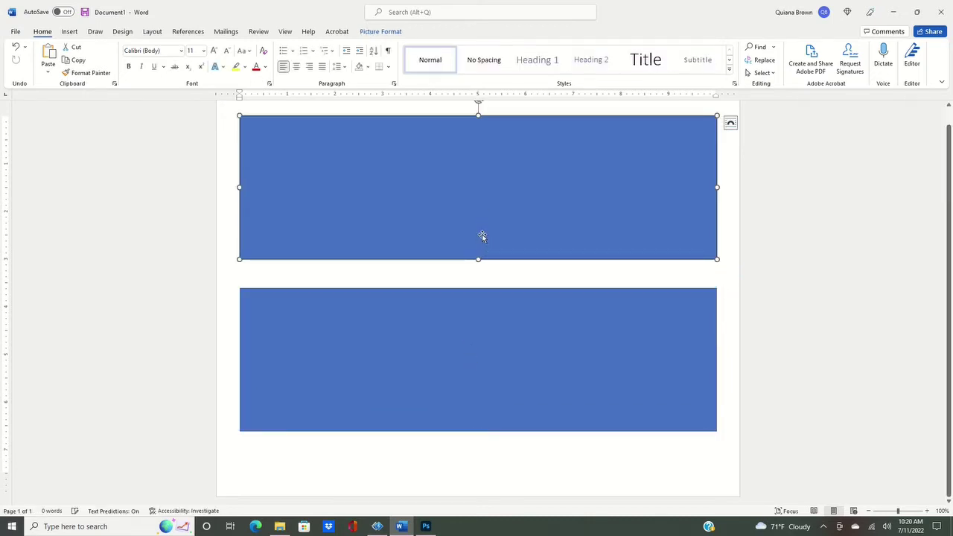
{"action": "left_click_drag", "start_coordinate": [481, 243], "coordinate": [483, 256]}
{"action": "left_click_drag", "start_coordinate": [451, 156], "coordinate": [480, 134]}
{"action": "scroll", "coordinate": [575, 216], "scroll_direction": "up", "scroll_amount": 1}
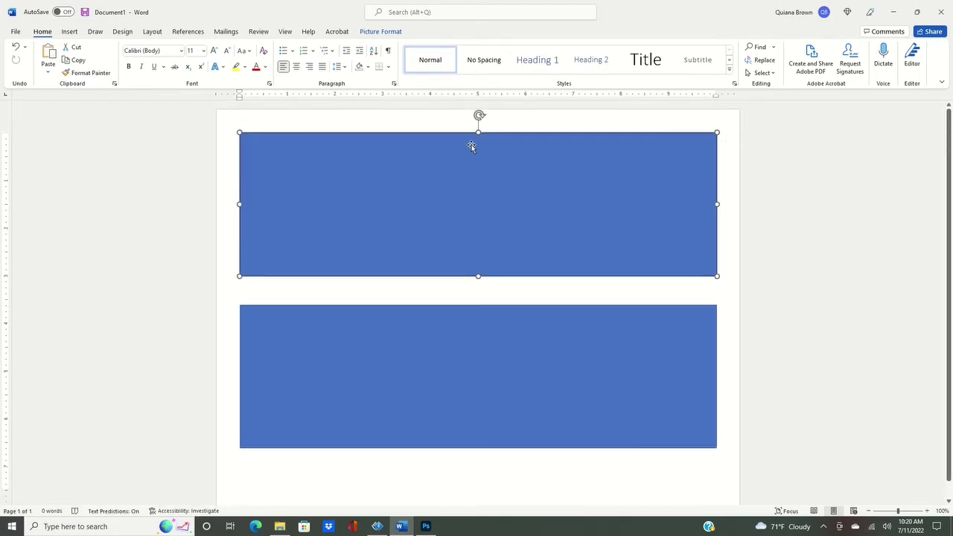
Step: Set the pasted picture's text wrapping to In Front of Text and move it down to just above the lower rectangle
{"action": "left_click", "coordinate": [731, 140]}
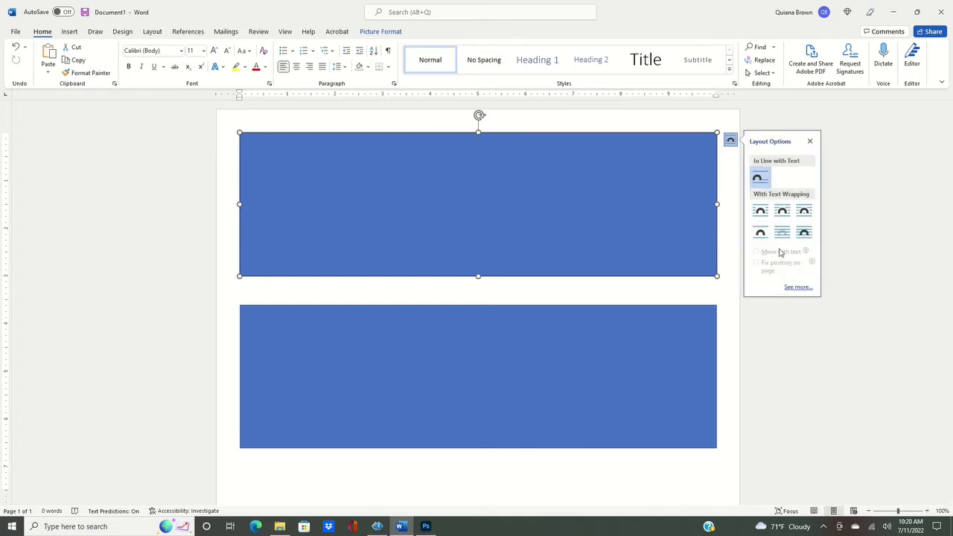
{"action": "left_click", "coordinate": [803, 232]}
{"action": "left_click_drag", "start_coordinate": [489, 204], "coordinate": [486, 227]}
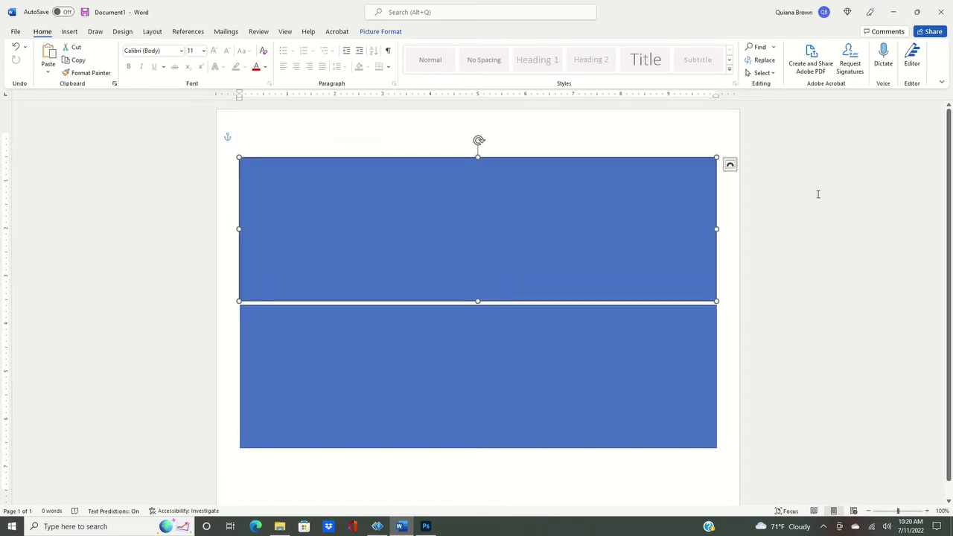
{"action": "scroll", "coordinate": [817, 194], "scroll_direction": "down", "scroll_amount": 1}
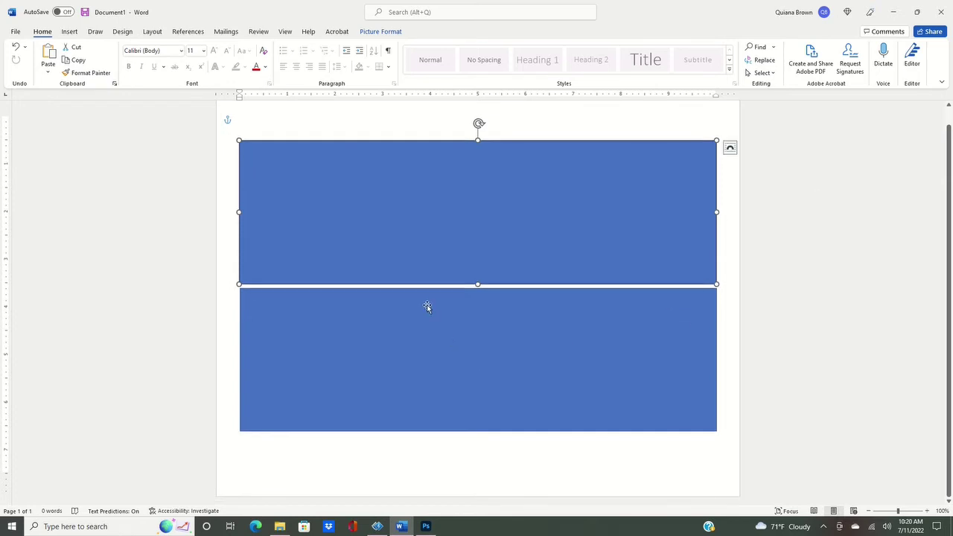
{"action": "left_click", "coordinate": [14, 32]}
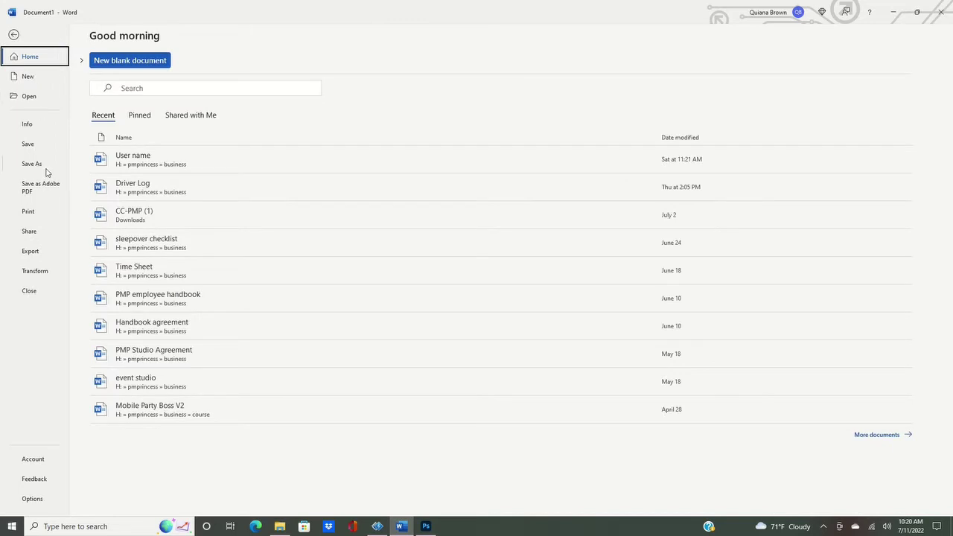
{"action": "left_click", "coordinate": [14, 34]}
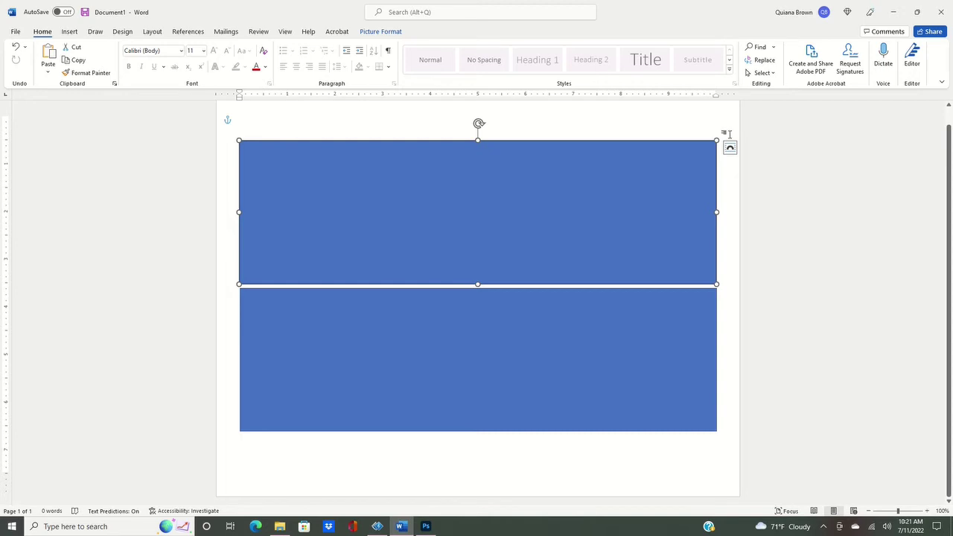
{"action": "left_click", "coordinate": [738, 205]}
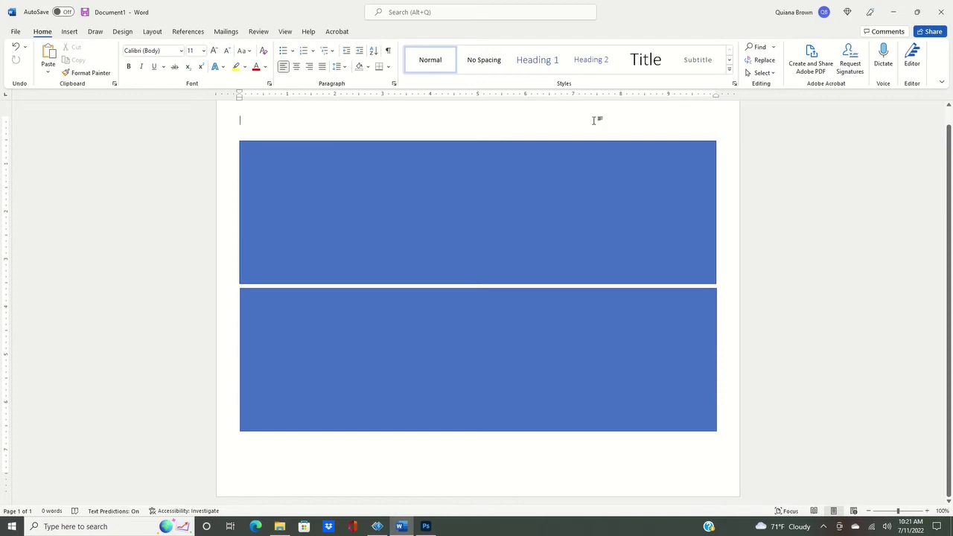
Step: Try a dark purple recolor on the upper rectangle picture and settle on the light orange one
{"action": "left_click", "coordinate": [491, 213]}
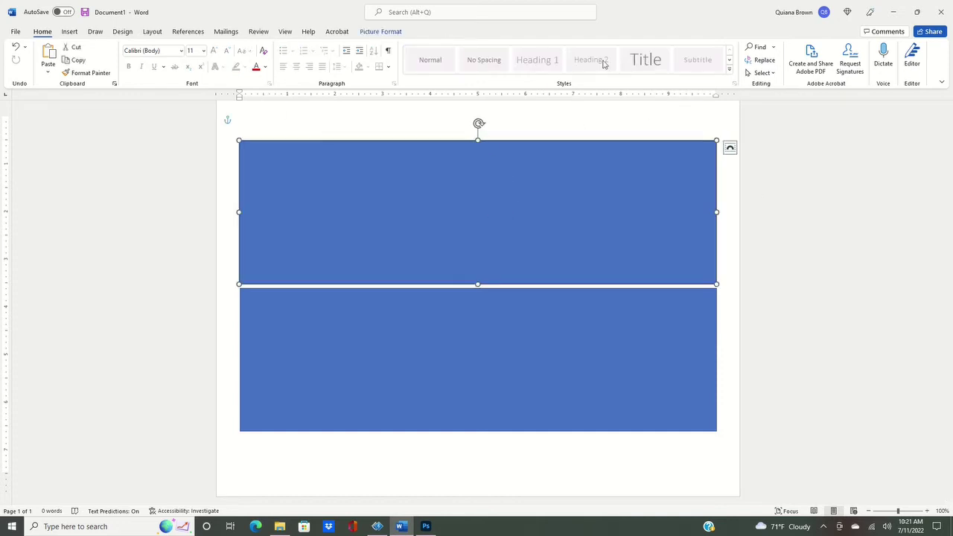
{"action": "left_click", "coordinate": [382, 33]}
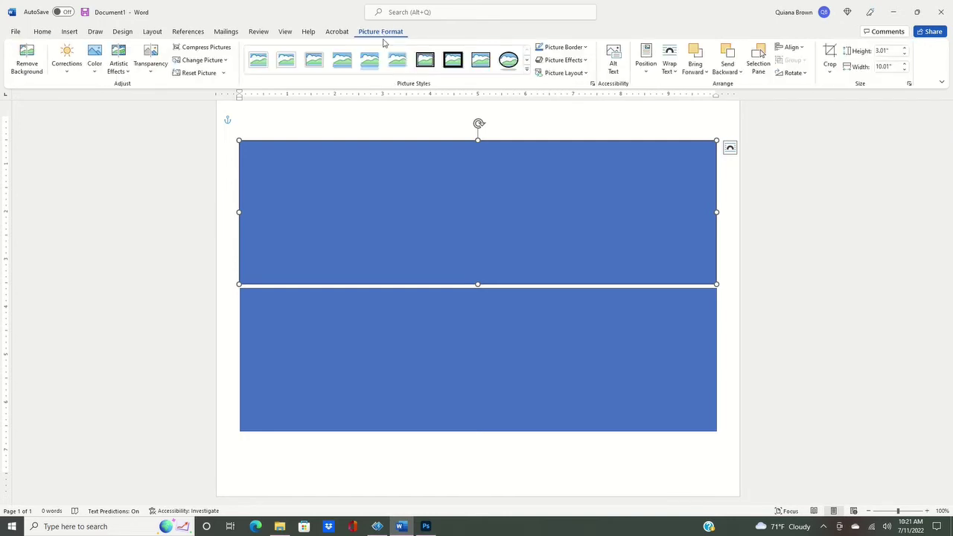
{"action": "left_click", "coordinate": [95, 63]}
{"action": "left_click", "coordinate": [357, 298]}
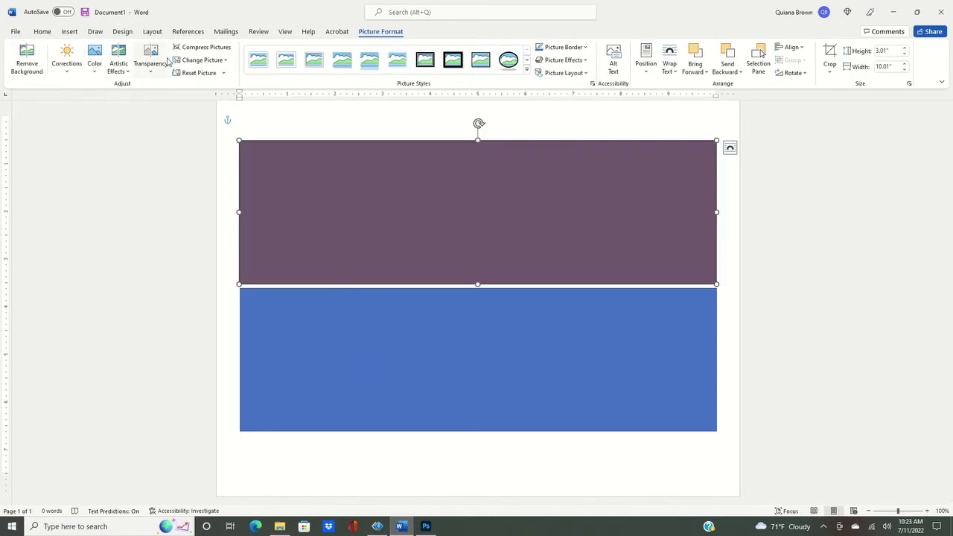
{"action": "left_click", "coordinate": [94, 63]}
{"action": "left_click", "coordinate": [189, 214]}
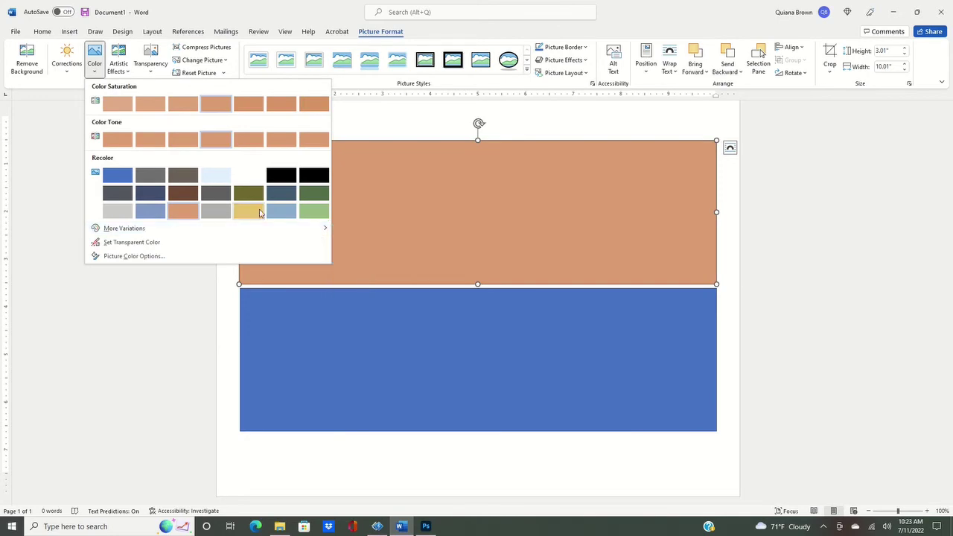
{"action": "key", "text": "Escape"}
Step: Add the carousel clipart from the MUJKA-CAROUSEL-HORSES folder, set it In Front of Text, and fit it in the middle of the upper rectangle
{"action": "left_click", "coordinate": [279, 526]}
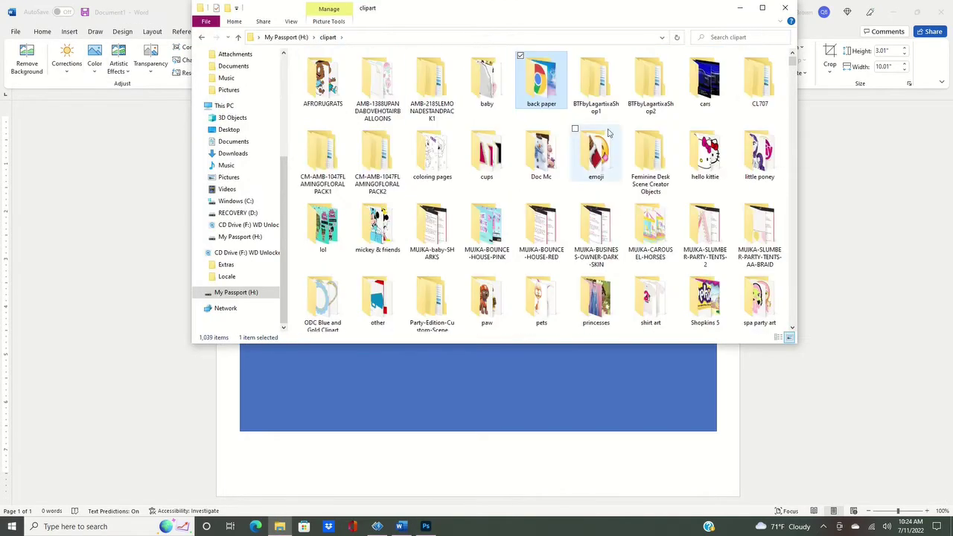
{"action": "double_click", "coordinate": [659, 238]}
{"action": "left_click_drag", "start_coordinate": [543, 81], "coordinate": [522, 453]}
{"action": "left_click", "coordinate": [523, 453]}
{"action": "left_click", "coordinate": [603, 122]}
{"action": "left_click", "coordinate": [676, 215]}
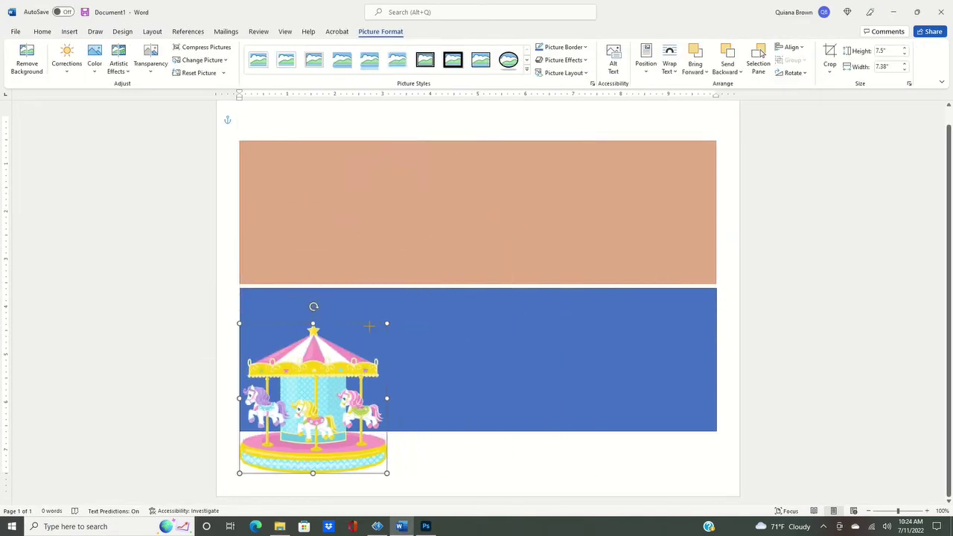
{"action": "left_click_drag", "start_coordinate": [320, 402], "coordinate": [434, 178]}
Step: Add the blue-maned carousel horse clipart In Front of Text, scale it to about 2.3" tall, and place it right of the carousel
{"action": "left_click", "coordinate": [279, 526]}
{"action": "left_click_drag", "start_coordinate": [323, 128], "coordinate": [367, 144]}
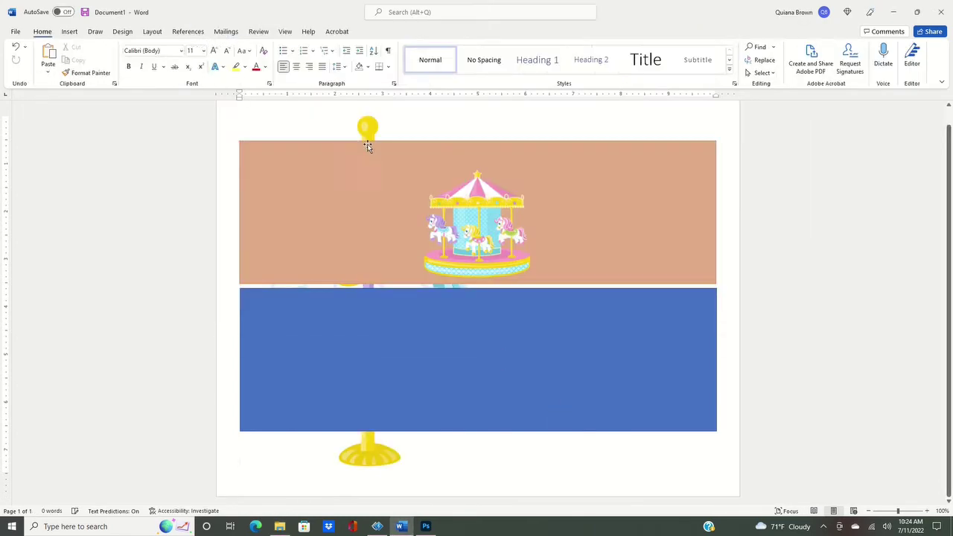
{"action": "left_click", "coordinate": [499, 121]}
{"action": "left_click", "coordinate": [574, 212]}
{"action": "left_click_drag", "start_coordinate": [489, 468], "coordinate": [327, 241]}
{"action": "left_click_drag", "start_coordinate": [261, 140], "coordinate": [602, 184]}
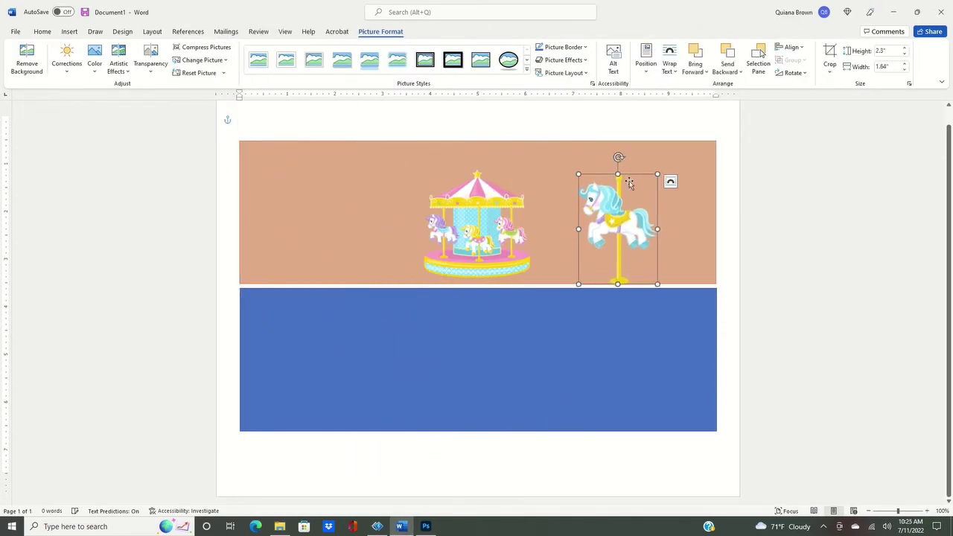
Step: Add the pink-maned carousel horse clipart to the document and set its text wrapping to In Front of Text
{"action": "left_click", "coordinate": [279, 526]}
{"action": "left_click_drag", "start_coordinate": [648, 78], "coordinate": [348, 148]}
{"action": "left_click", "coordinate": [484, 124]}
{"action": "left_click", "coordinate": [561, 215]}
{"action": "left_click_drag", "start_coordinate": [239, 115], "coordinate": [347, 276]}
{"action": "right_click", "coordinate": [389, 353]}
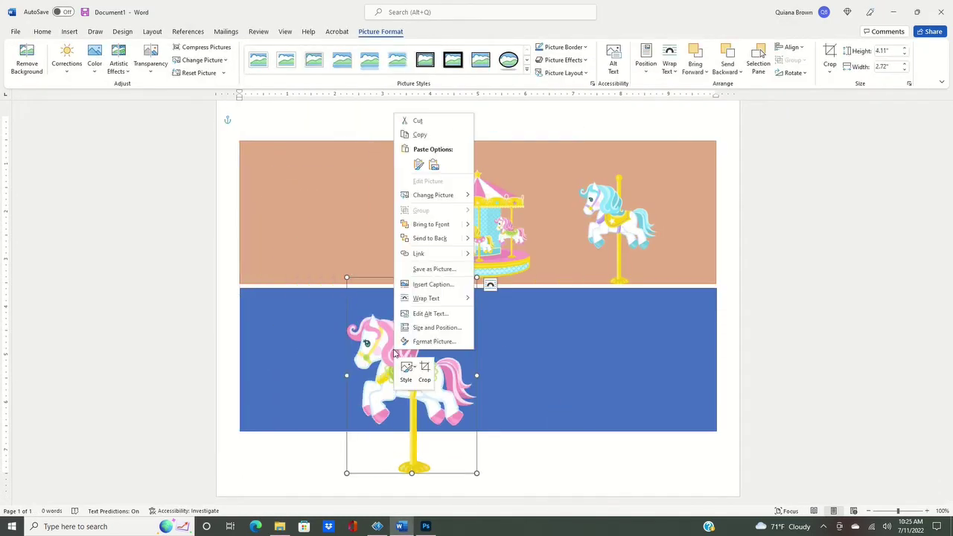
{"action": "key", "text": "Escape"}
{"action": "key", "text": "ctrl+z"}
Step: Scale the pink-maned horse to about 2.3" tall and position it on the upper rectangle, left of the carousel
{"action": "left_click_drag", "start_coordinate": [239, 116], "coordinate": [578, 156]}
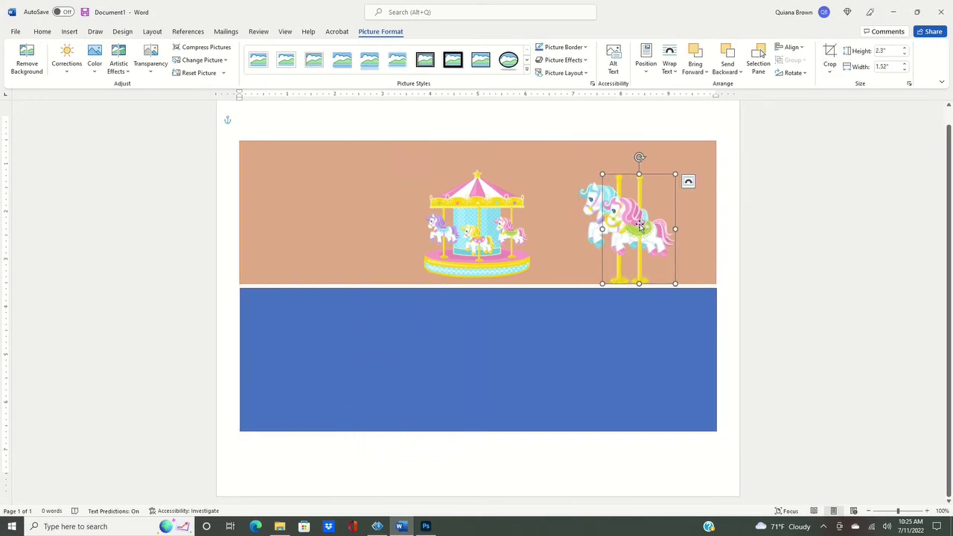
{"action": "left_click_drag", "start_coordinate": [629, 224], "coordinate": [666, 187]}
{"action": "left_click", "coordinate": [640, 240]}
Step: Add the barcode picture to the lower-right area of the upper rectangle, beside the blue-maned horse
{"action": "left_click", "coordinate": [279, 526]}
{"action": "left_click", "coordinate": [323, 32]}
{"action": "left_click", "coordinate": [322, 122]}
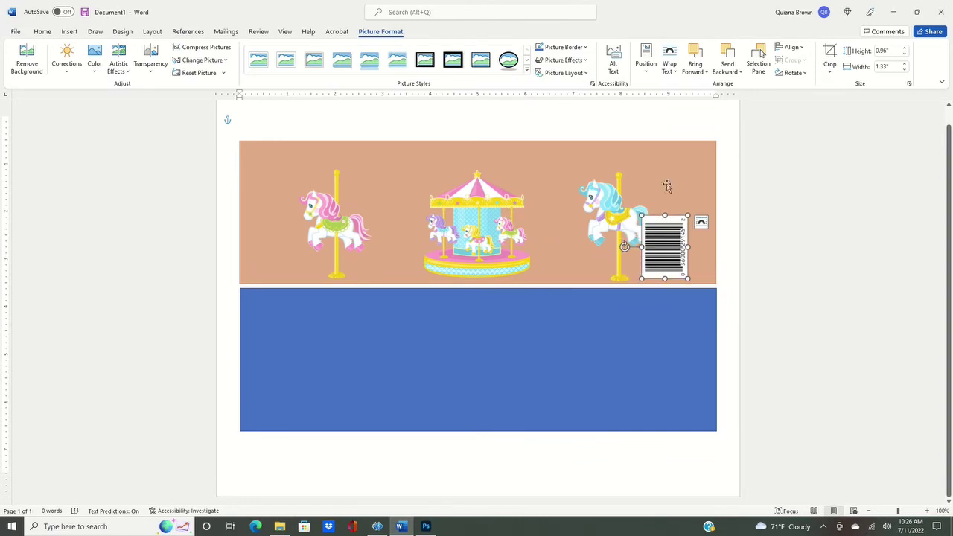
Step: Send the barcode backward and bring the blue-maned horse forward so its tail overlaps the barcode
{"action": "left_click", "coordinate": [739, 72]}
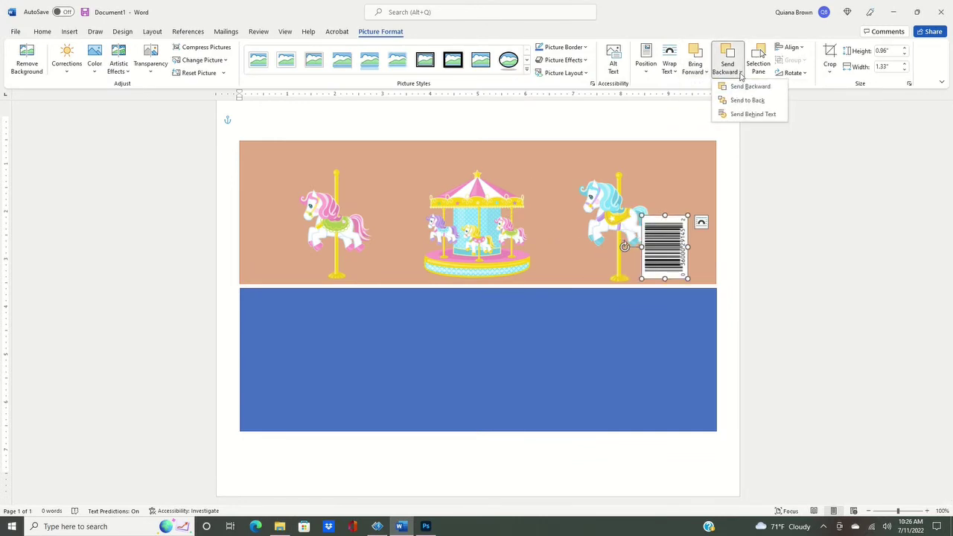
{"action": "left_click", "coordinate": [750, 86]}
{"action": "left_click", "coordinate": [610, 223]}
{"action": "left_click", "coordinate": [705, 72]}
{"action": "left_click", "coordinate": [715, 86]}
Step: Try a light blue recolor on the upper rectangle picture and settle on a purple color variation
{"action": "left_click", "coordinate": [564, 163]}
{"action": "left_click", "coordinate": [95, 63]}
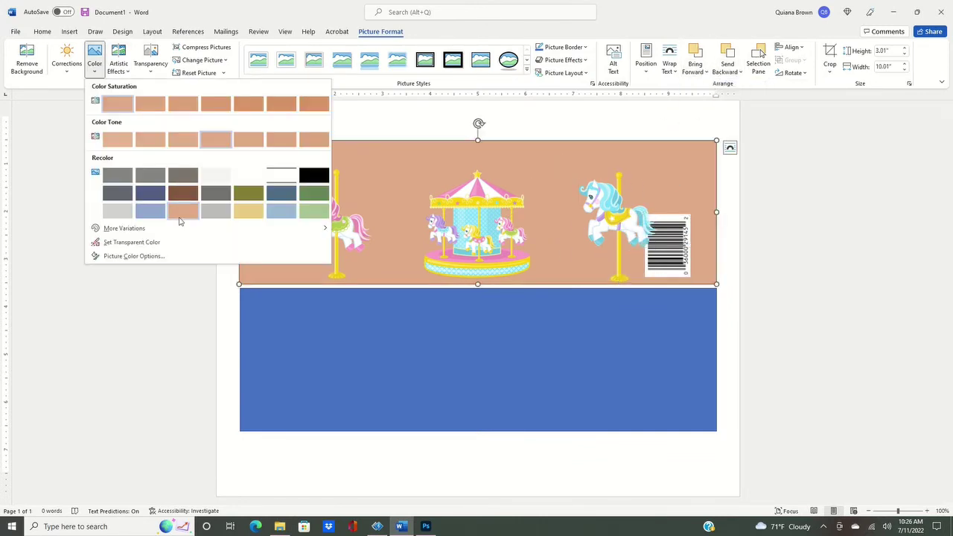
{"action": "left_click", "coordinate": [150, 211]}
{"action": "left_click", "coordinate": [94, 64]}
{"action": "mouse_move", "coordinate": [124, 228]}
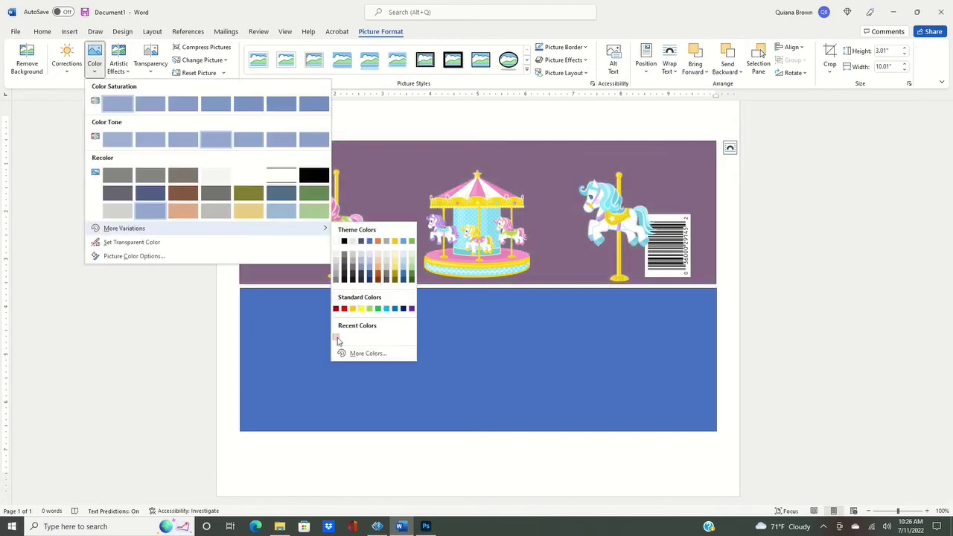
{"action": "left_click", "coordinate": [348, 351]}
{"action": "left_click", "coordinate": [535, 175]}
Step: Insert a WordArt text reading "Party Time" on the upper rectangle
{"action": "left_click", "coordinate": [69, 31]}
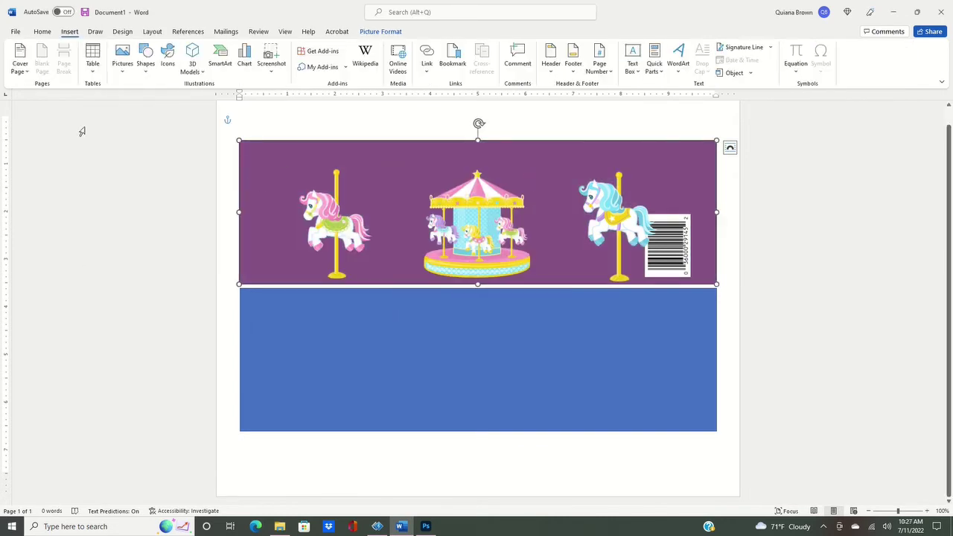
{"action": "left_click", "coordinate": [676, 55]}
{"action": "left_click", "coordinate": [708, 121]}
{"action": "type", "text": "Party Time"}
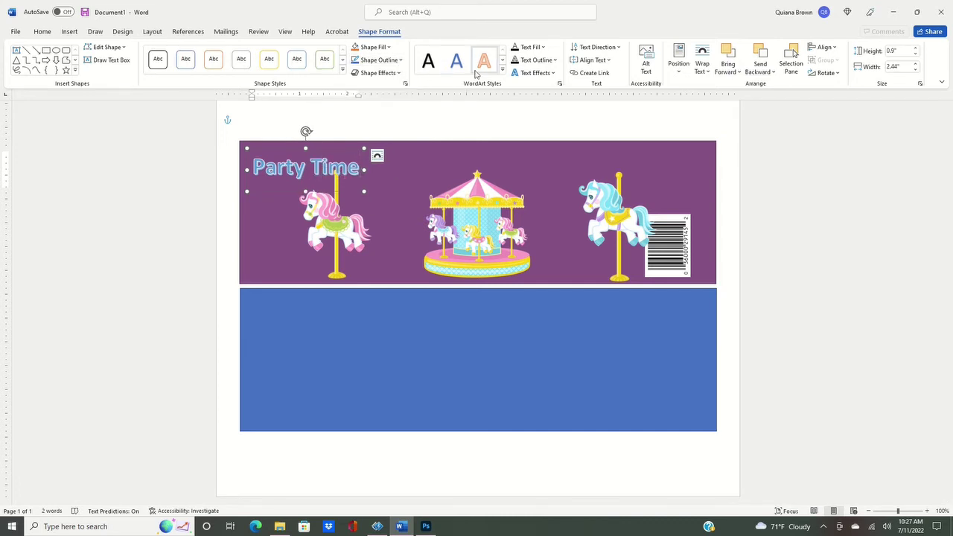
Step: Change the coloring of the "Party Time" WordArt letters to a pinkish purple
{"action": "left_click", "coordinate": [536, 72]}
{"action": "left_click", "coordinate": [555, 63]}
{"action": "left_click", "coordinate": [555, 61]}
{"action": "left_click", "coordinate": [555, 61]}
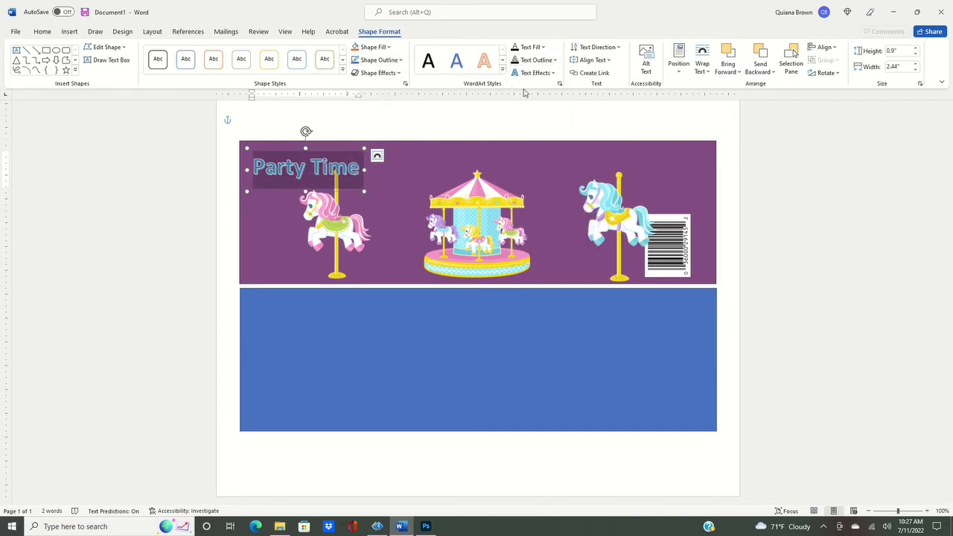
{"action": "left_click", "coordinate": [554, 61]}
{"action": "left_click", "coordinate": [554, 61]}
{"action": "left_click", "coordinate": [553, 61]}
Step: Apply the third outer shadow preset to the "Party Time" WordArt and shift the pink-maned horse slightly down and to the left
{"action": "left_click", "coordinate": [551, 72]}
{"action": "mouse_move", "coordinate": [554, 84]}
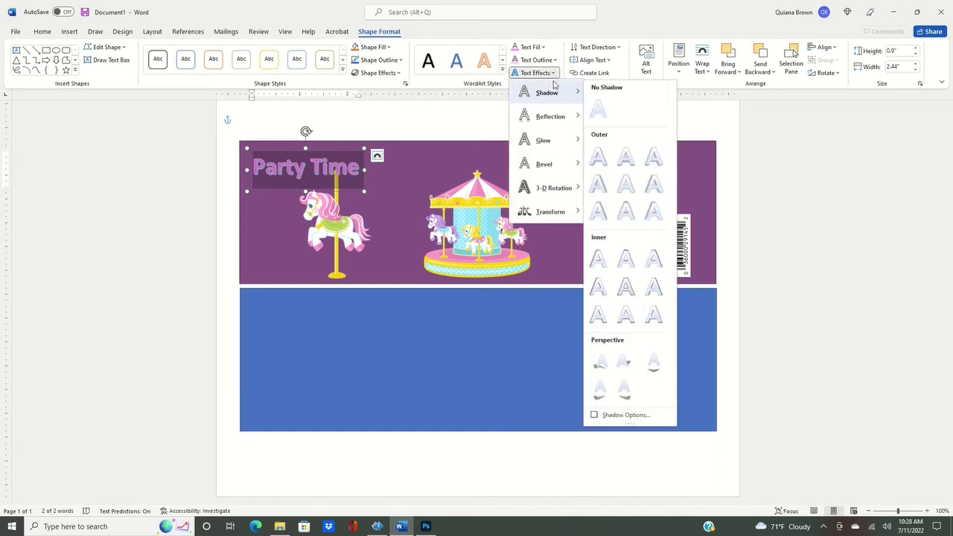
{"action": "left_click", "coordinate": [654, 157]}
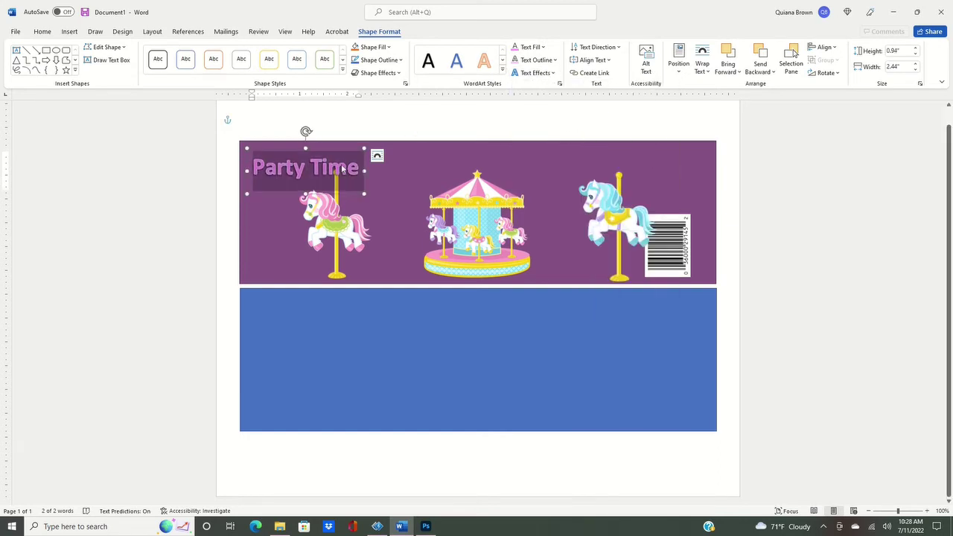
{"action": "left_click", "coordinate": [376, 155]}
{"action": "left_click", "coordinate": [376, 155]}
{"action": "left_click", "coordinate": [356, 144]}
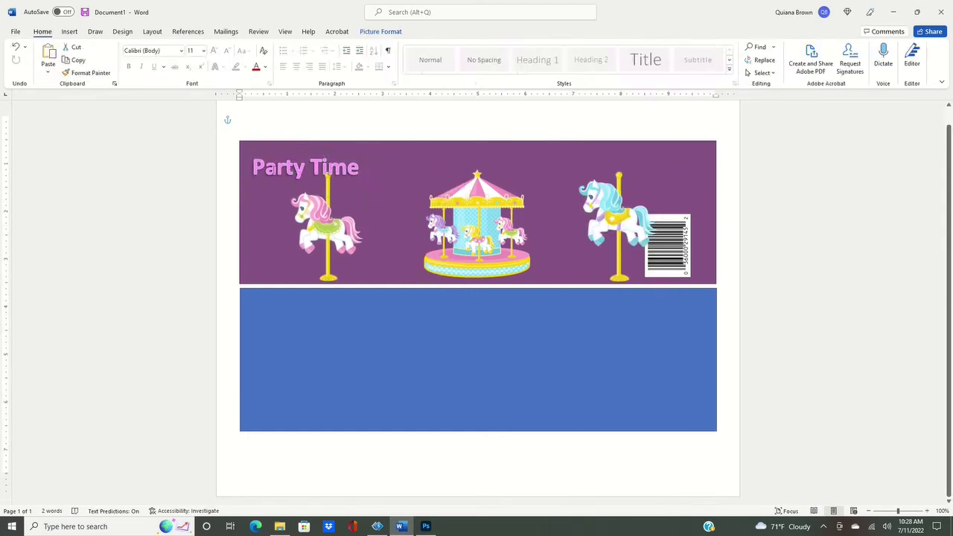
Step: Move the "Party Time" WordArt above the carousel and change its font to a flowing script typeface
{"action": "left_click", "coordinate": [355, 146]}
{"action": "left_click_drag", "start_coordinate": [305, 137], "coordinate": [472, 139]}
{"action": "key", "text": "ctrl+a"}
{"action": "left_click", "coordinate": [180, 51]}
{"action": "scroll", "coordinate": [198, 344], "scroll_direction": "down", "scroll_amount": 20}
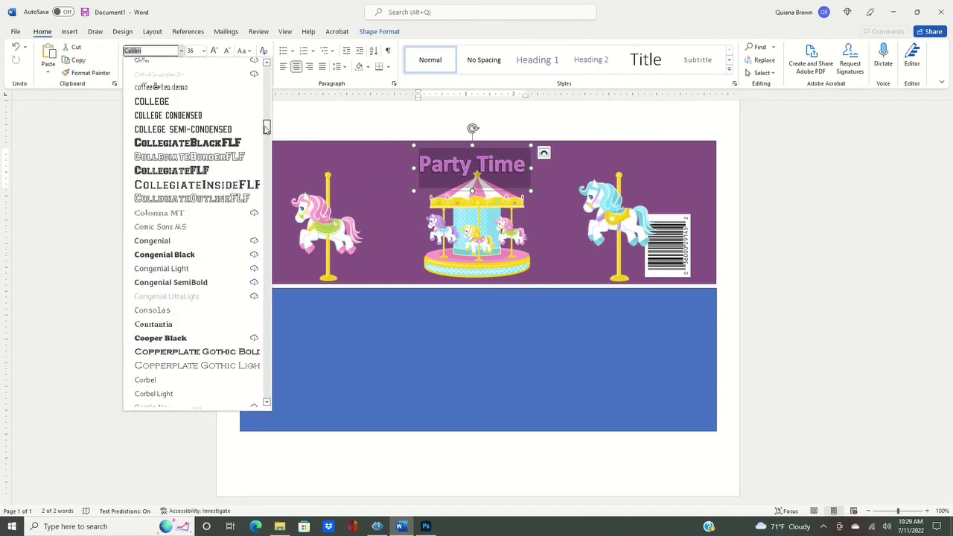
{"action": "scroll", "coordinate": [198, 344], "scroll_direction": "down", "scroll_amount": 5}
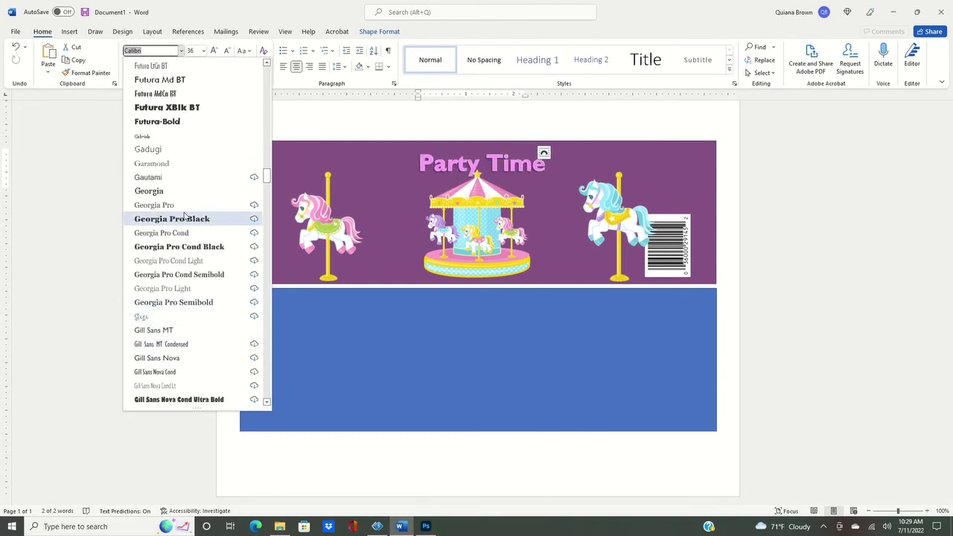
{"action": "key", "text": "Escape"}
{"action": "left_click", "coordinate": [503, 235]}
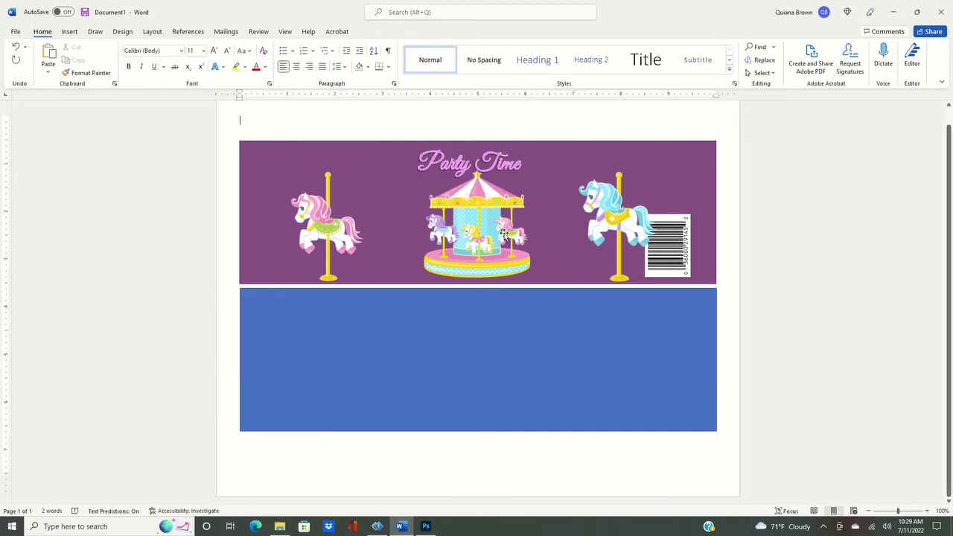
Step: Copy the pink-maned horse from the upper rectangle and paste it into the document as a picture
{"action": "left_click", "coordinate": [332, 232]}
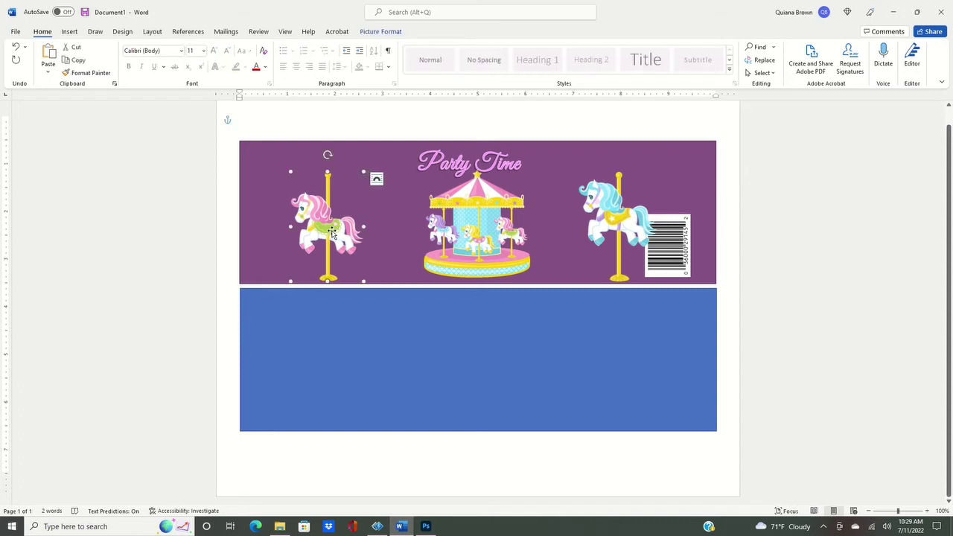
{"action": "right_click", "coordinate": [332, 232]}
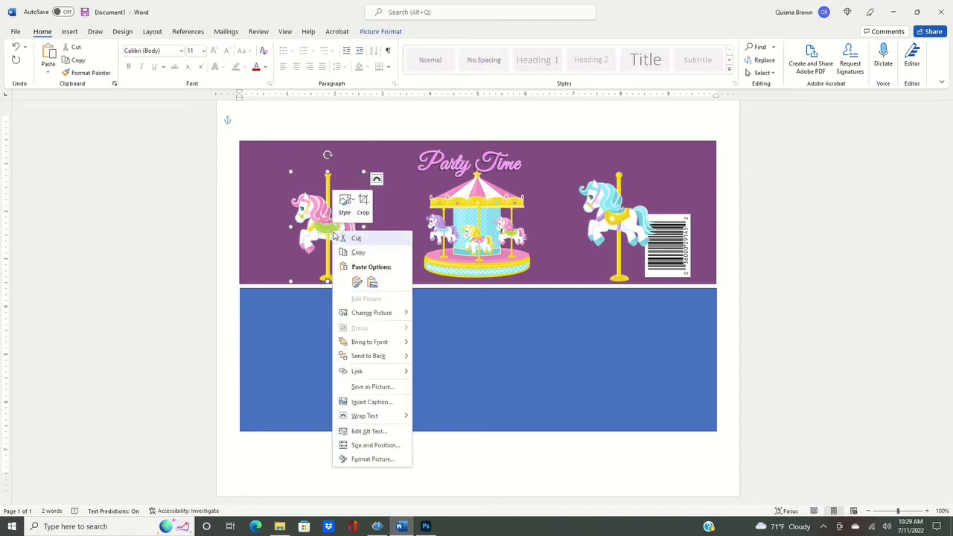
{"action": "left_click", "coordinate": [358, 253]}
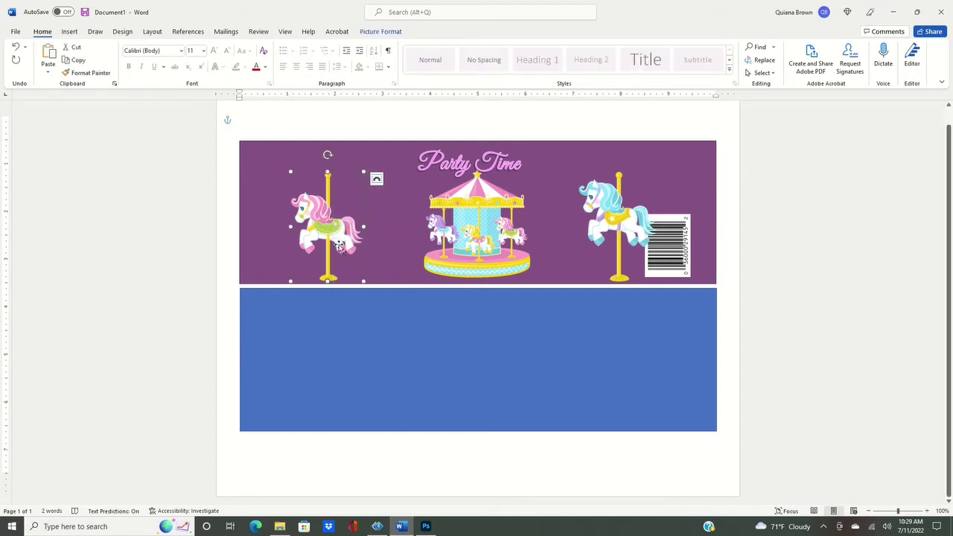
{"action": "left_click", "coordinate": [319, 335]}
{"action": "right_click", "coordinate": [320, 337]}
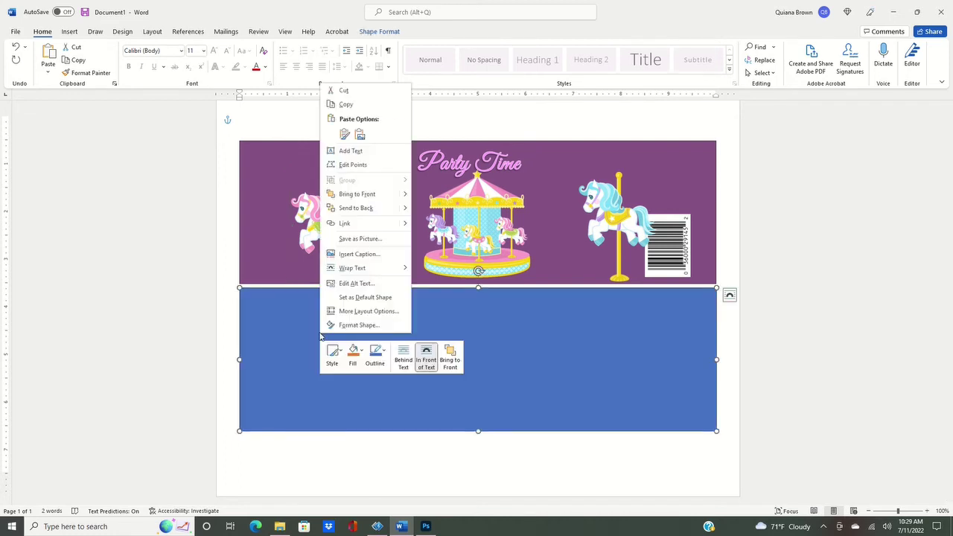
{"action": "left_click", "coordinate": [360, 135]}
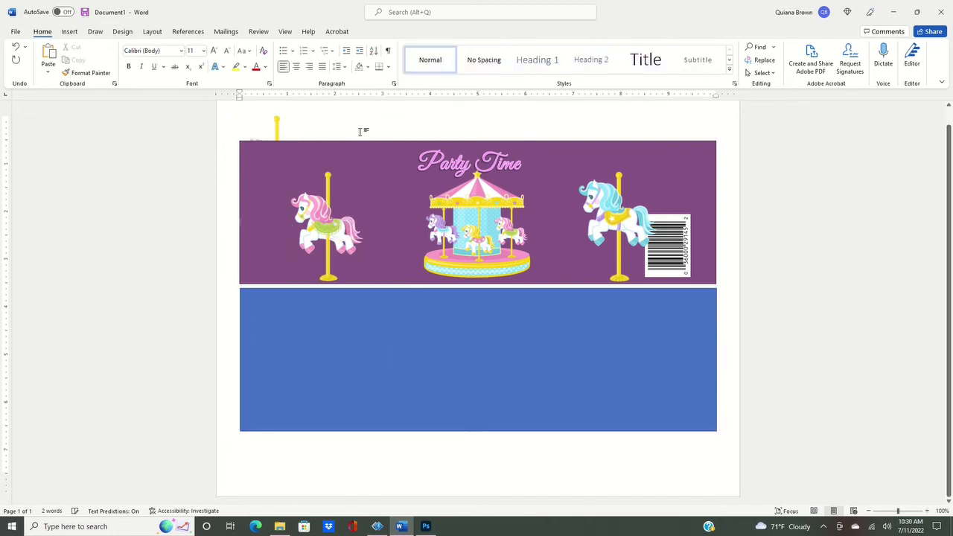
Step: Set the pasted horse's text wrapping to In Front of Text and move it onto the lower rectangle, directly beneath the original horse
{"action": "left_click", "coordinate": [278, 122]}
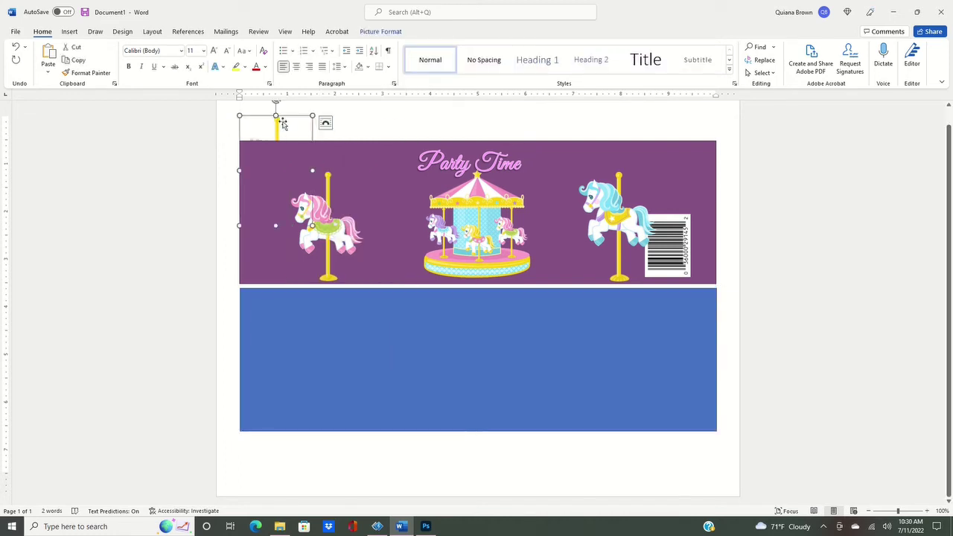
{"action": "left_click", "coordinate": [325, 123]}
{"action": "left_click", "coordinate": [399, 215]}
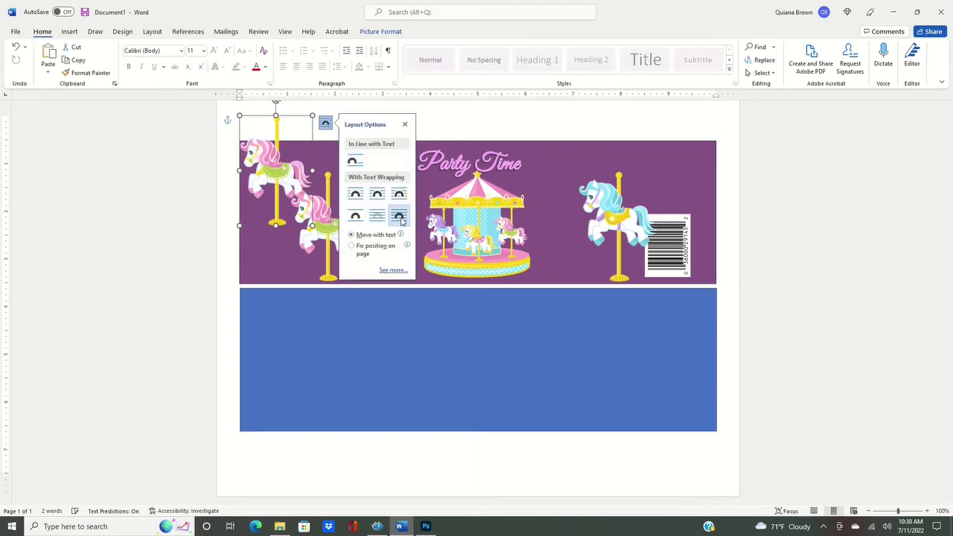
{"action": "left_click_drag", "start_coordinate": [277, 179], "coordinate": [325, 368]}
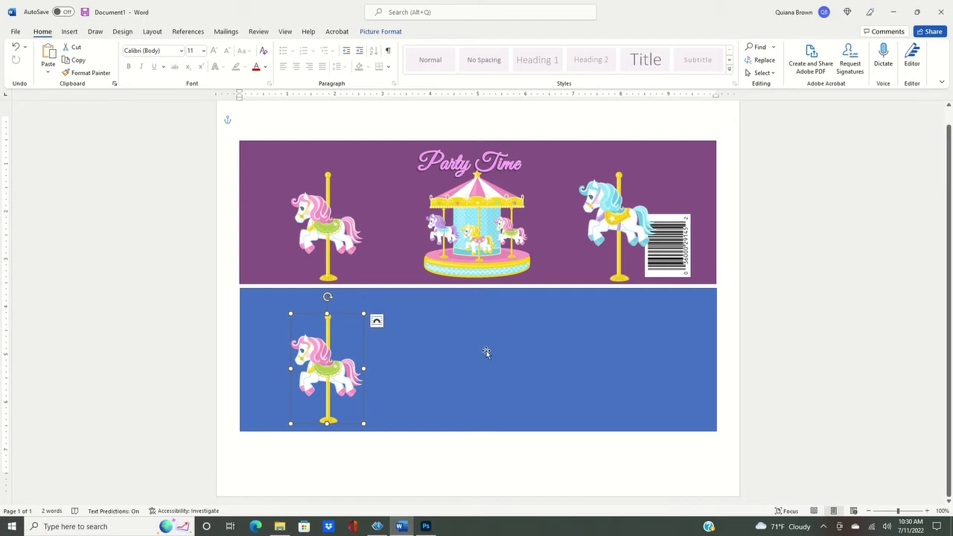
{"action": "left_click", "coordinate": [463, 336]}
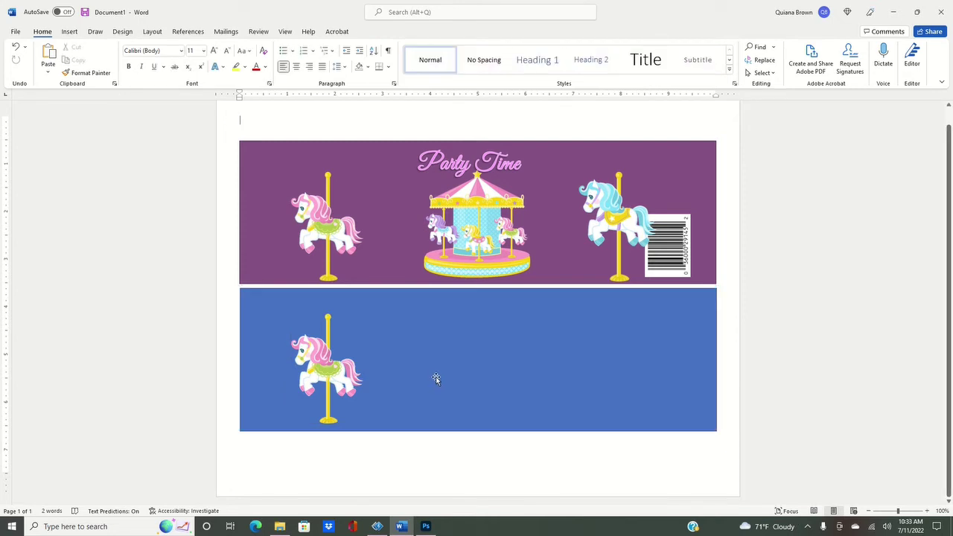
Step: Create a new blank document and set its page margins to Narrow
{"action": "left_click", "coordinate": [14, 32]}
{"action": "left_click", "coordinate": [29, 76]}
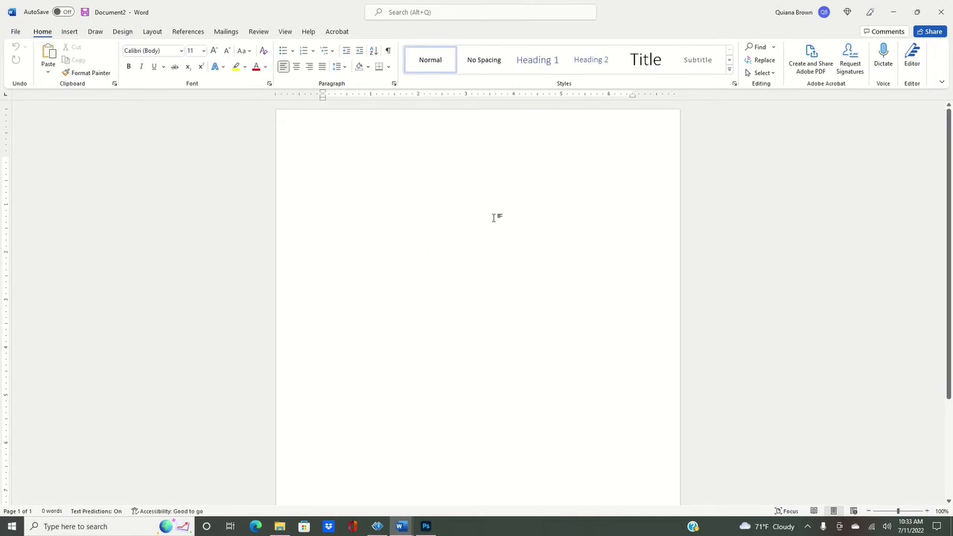
{"action": "left_click", "coordinate": [146, 33]}
{"action": "left_click", "coordinate": [22, 65]}
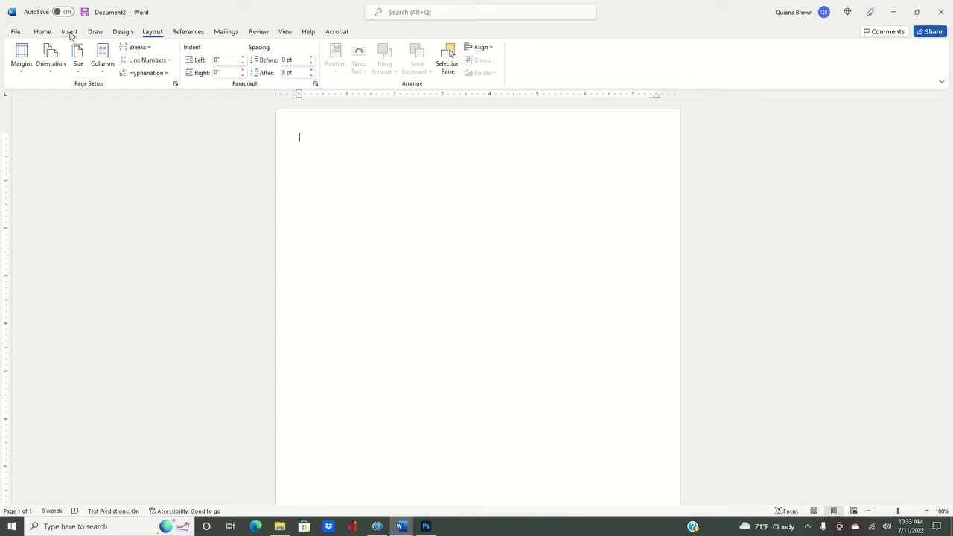
Step: Draw an oval shape about 1.92" high and 1.16" wide in the upper part of the page
{"action": "left_click", "coordinate": [69, 32]}
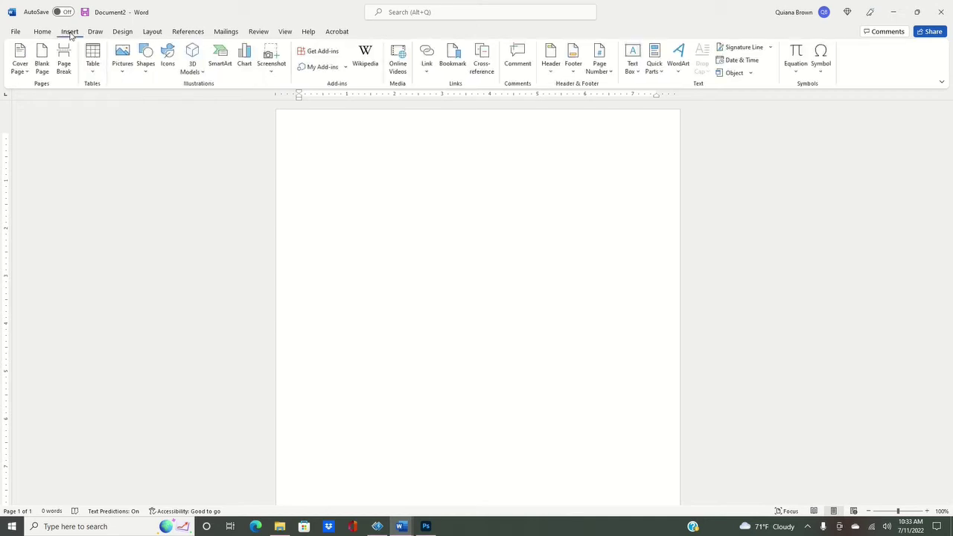
{"action": "left_click", "coordinate": [146, 67]}
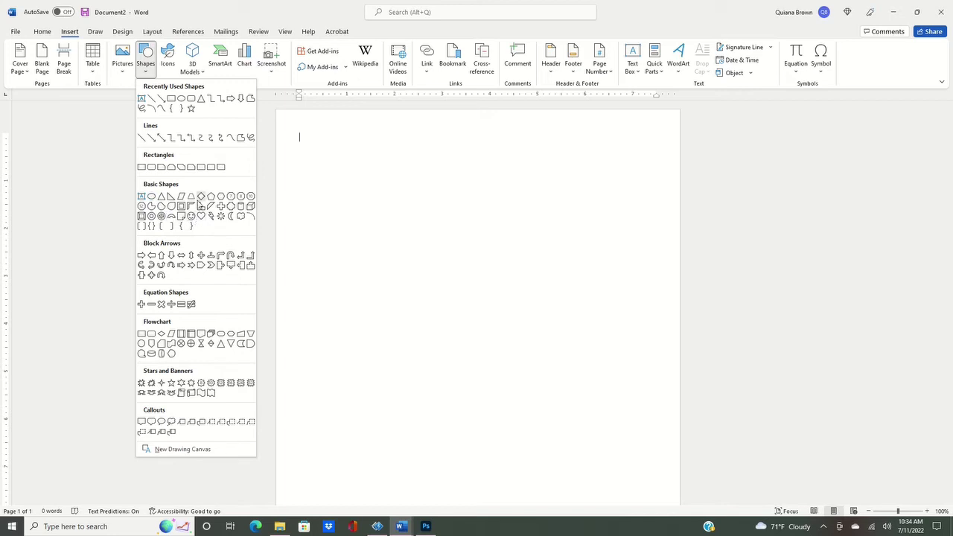
{"action": "left_click", "coordinate": [180, 101]}
{"action": "left_click_drag", "start_coordinate": [354, 193], "coordinate": [410, 284]}
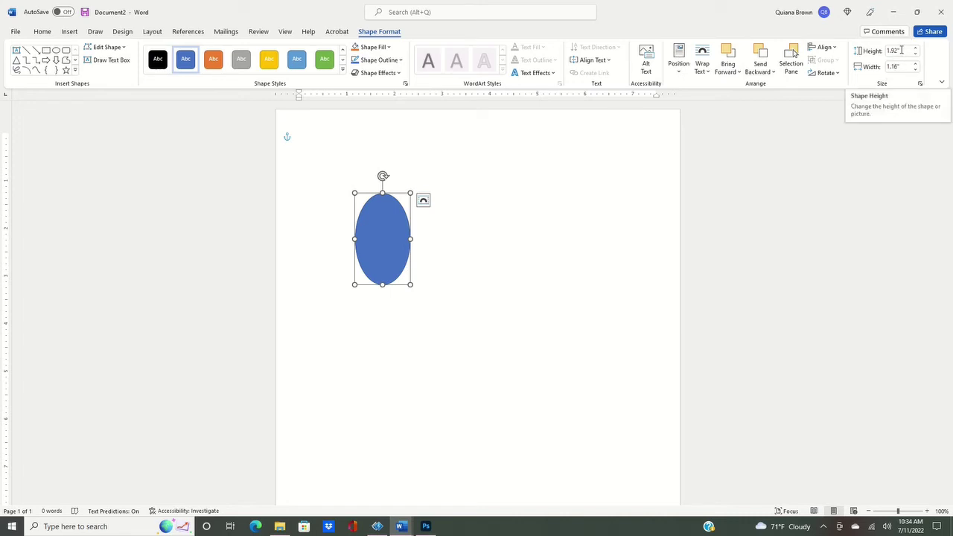
Step: Set the oval's height and width to 3" each to make it a circle
{"action": "left_click", "coordinate": [902, 50]}
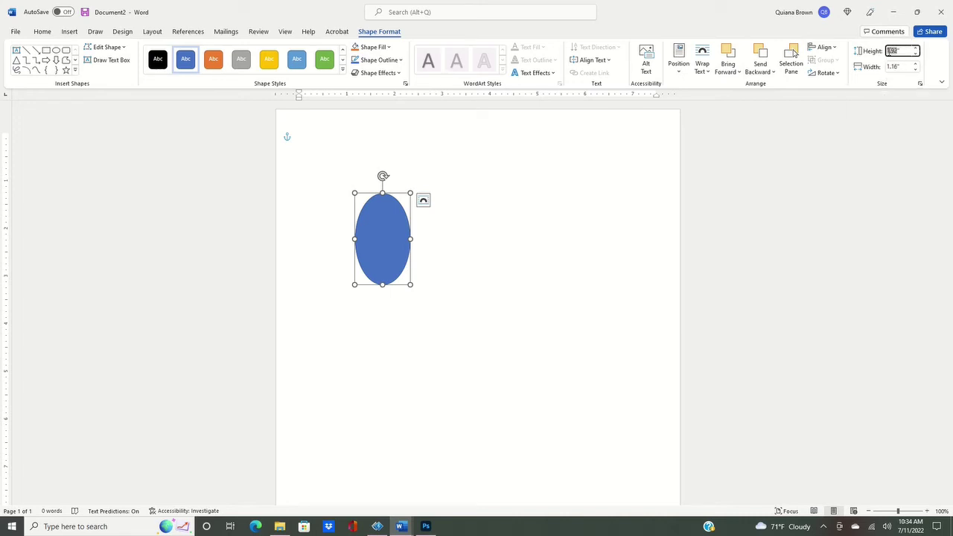
{"action": "type", "text": "3"}
{"action": "left_click", "coordinate": [898, 67]}
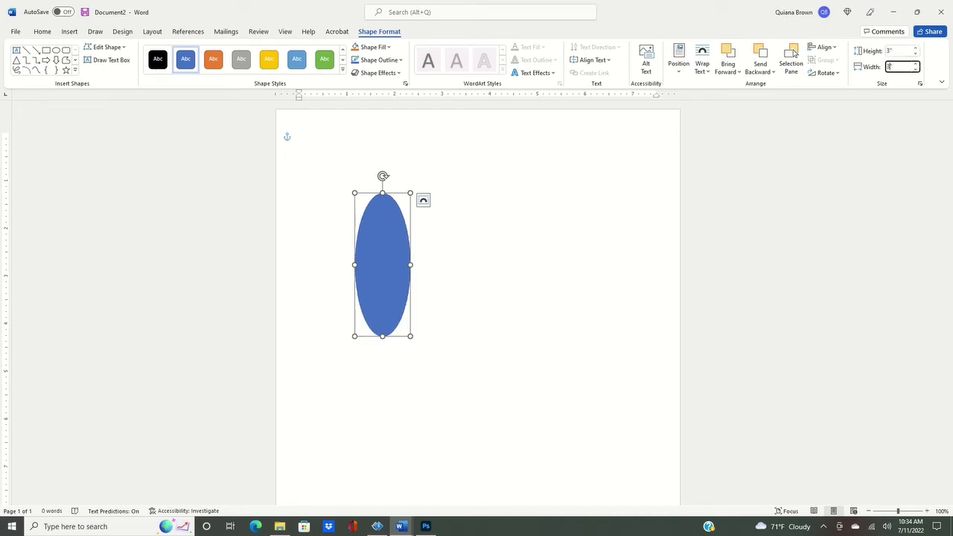
{"action": "type", "text": "3"}
{"action": "left_click", "coordinate": [715, 142]}
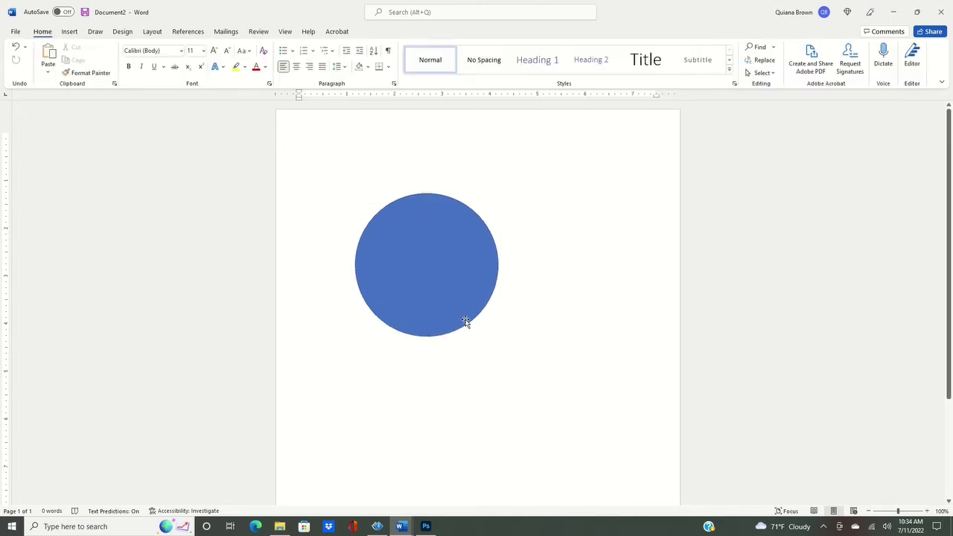
Step: Move the 3" circle up and to the left, close to the page's upper-left margin area
{"action": "left_click", "coordinate": [426, 286]}
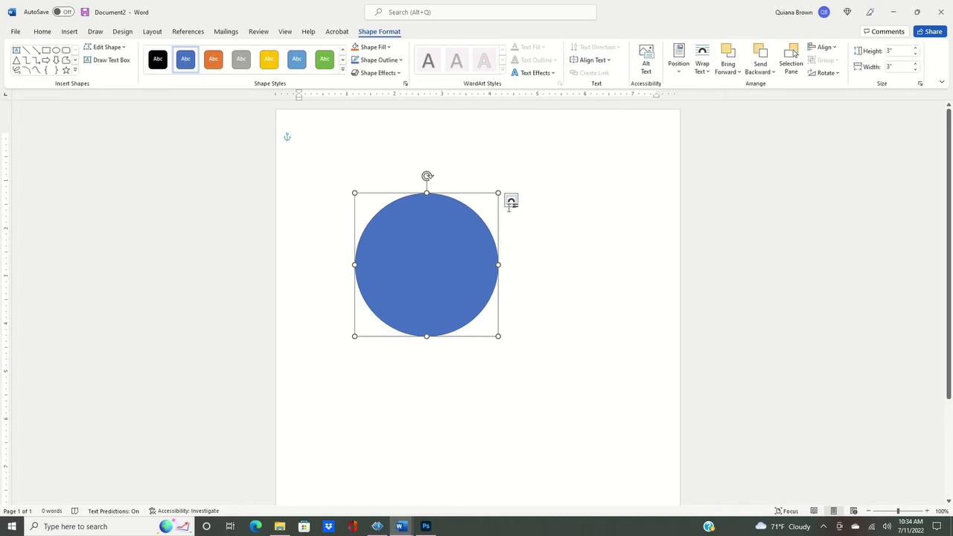
{"action": "left_click", "coordinate": [511, 202]}
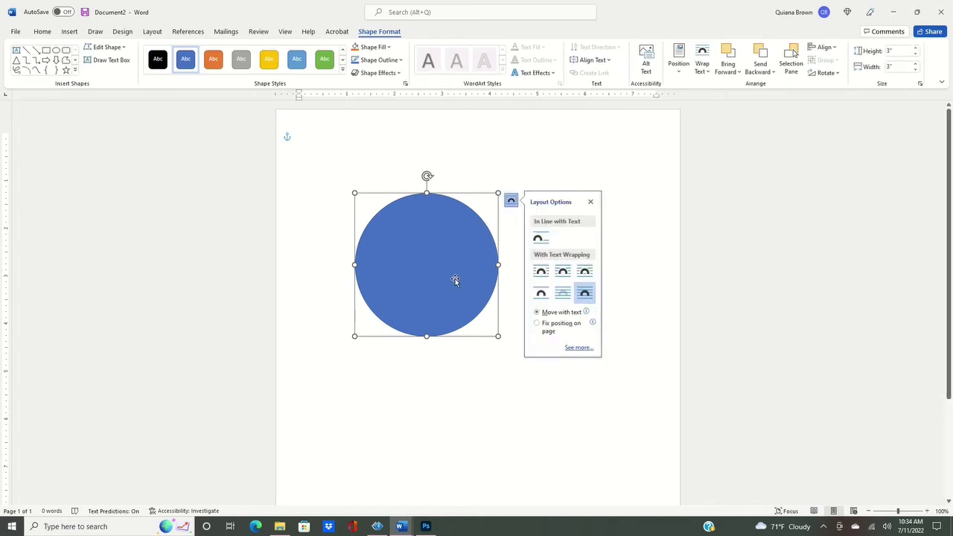
{"action": "left_click_drag", "start_coordinate": [452, 283], "coordinate": [404, 251]}
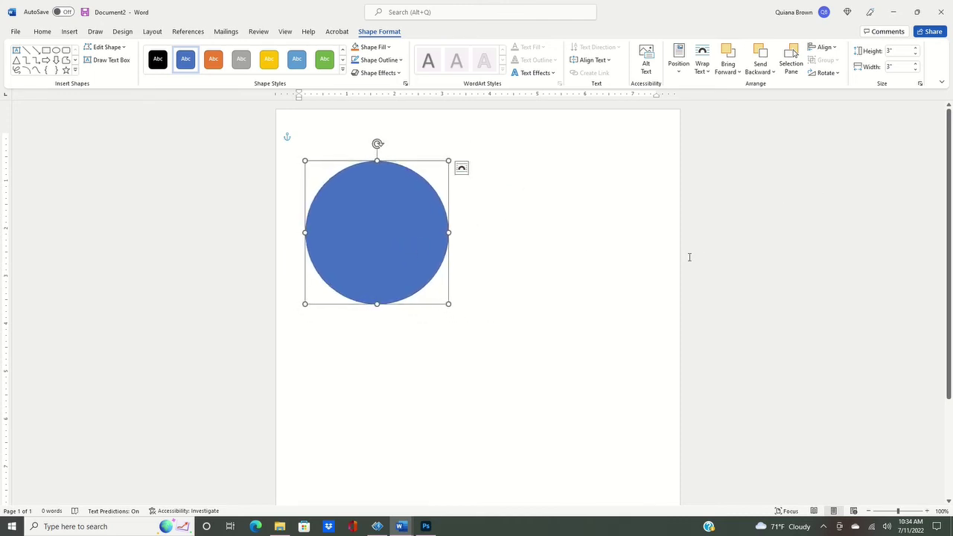
{"action": "scroll", "coordinate": [687, 254], "scroll_direction": "down", "scroll_amount": 3}
{"action": "scroll", "coordinate": [685, 253], "scroll_direction": "up", "scroll_amount": 3}
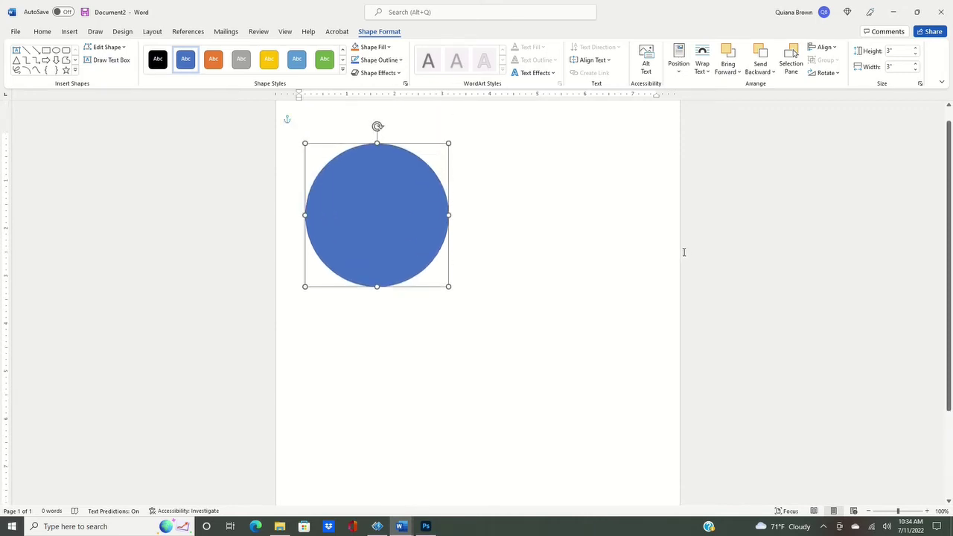
{"action": "scroll", "coordinate": [684, 253], "scroll_direction": "down", "scroll_amount": 2}
{"action": "scroll", "coordinate": [684, 252], "scroll_direction": "up", "scroll_amount": 3}
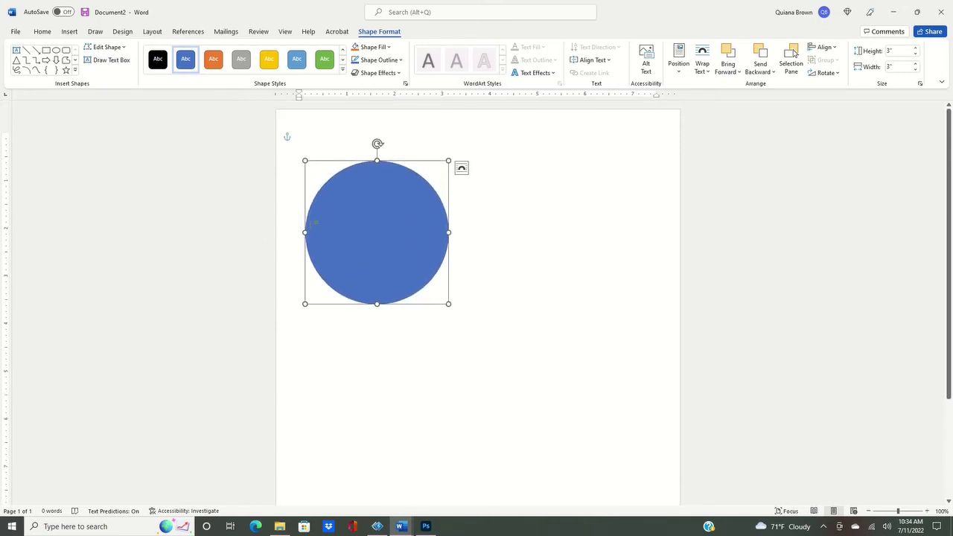
Step: Copy the 3" circle and paste it into the document as a picture
{"action": "right_click", "coordinate": [370, 233]}
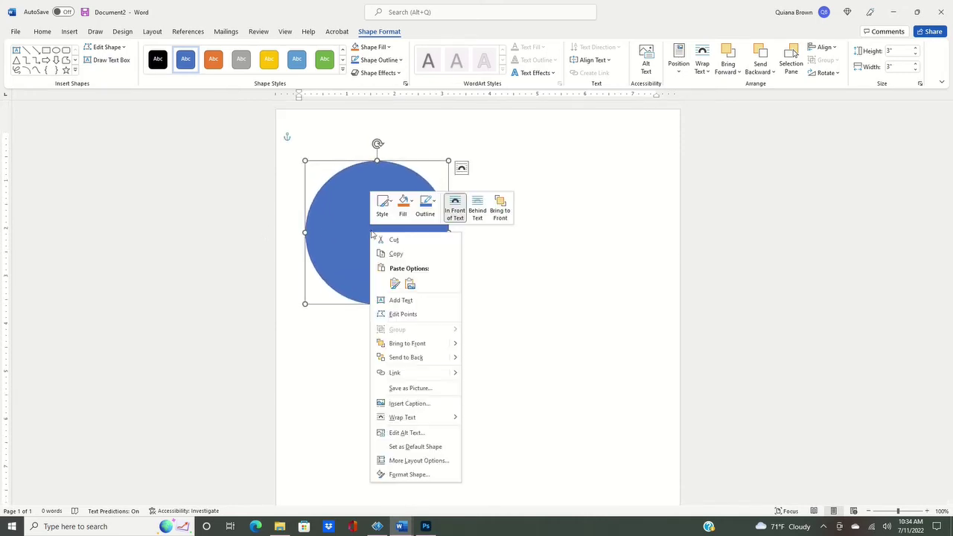
{"action": "left_click", "coordinate": [408, 254]}
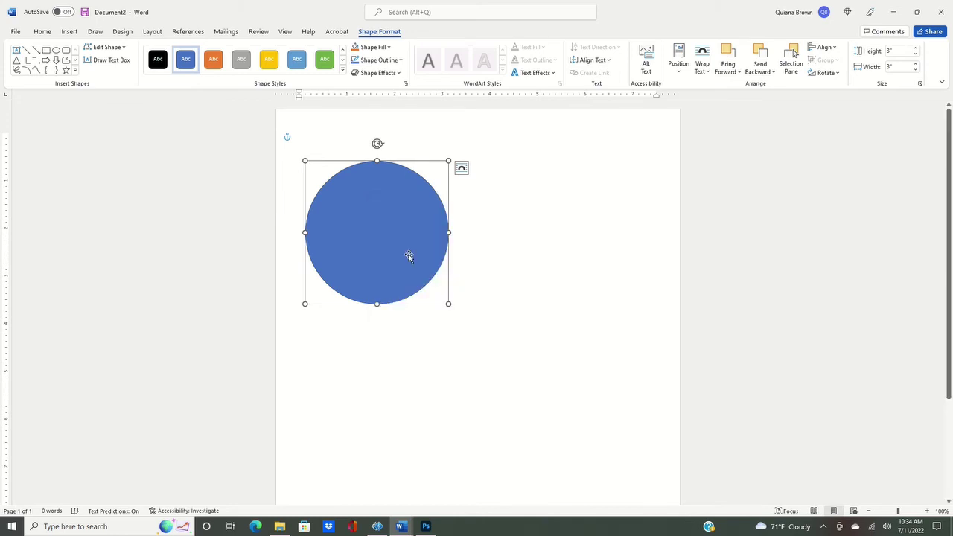
{"action": "right_click", "coordinate": [453, 252]}
{"action": "left_click", "coordinate": [490, 304]}
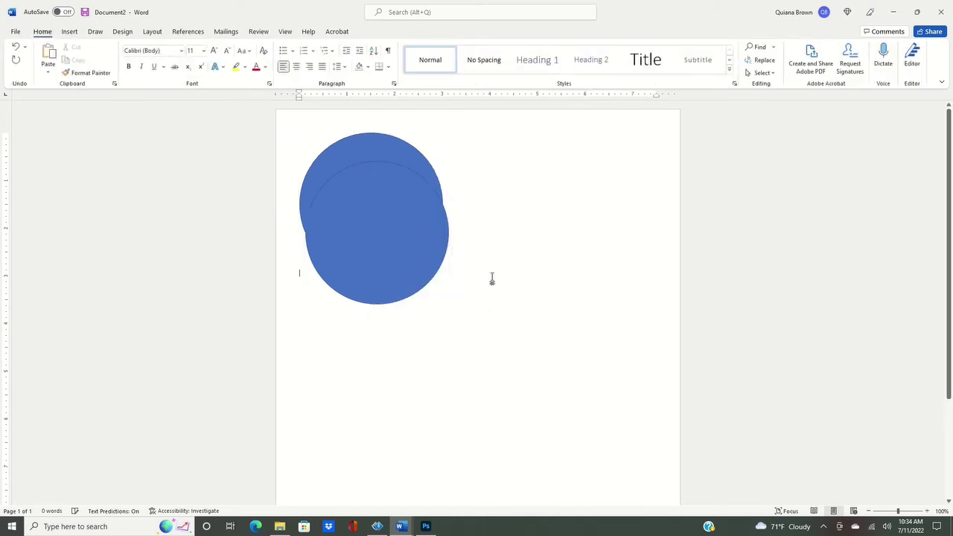
Step: Set the pasted circle's wrapping to In Front of Text, place it right of the original, and shift the original slightly right
{"action": "left_click", "coordinate": [376, 199]}
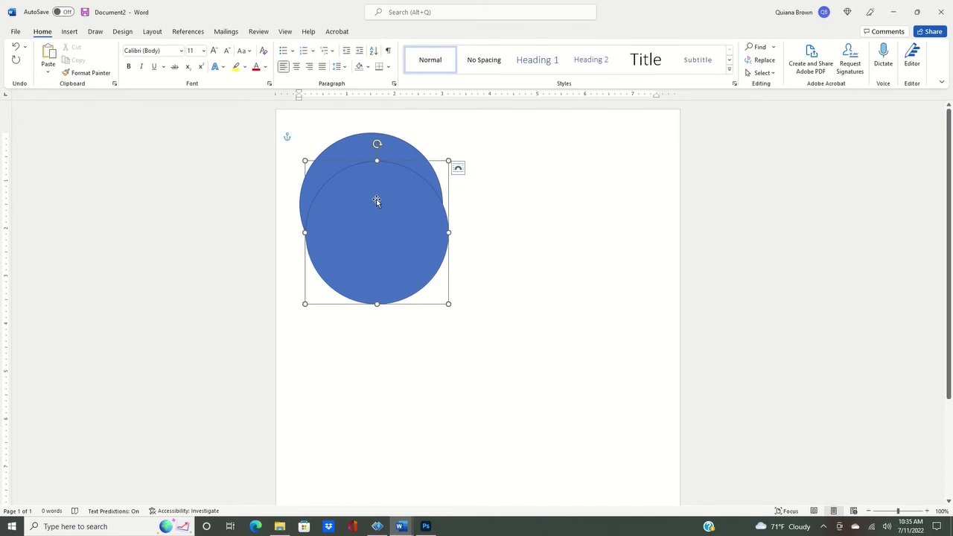
{"action": "left_click", "coordinate": [396, 147]}
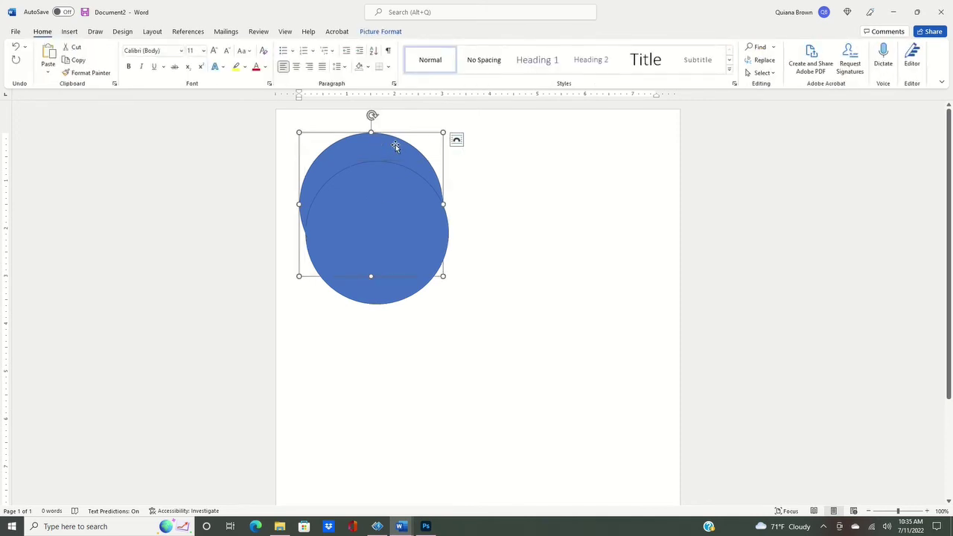
{"action": "left_click", "coordinate": [456, 140]}
{"action": "left_click", "coordinate": [531, 238]}
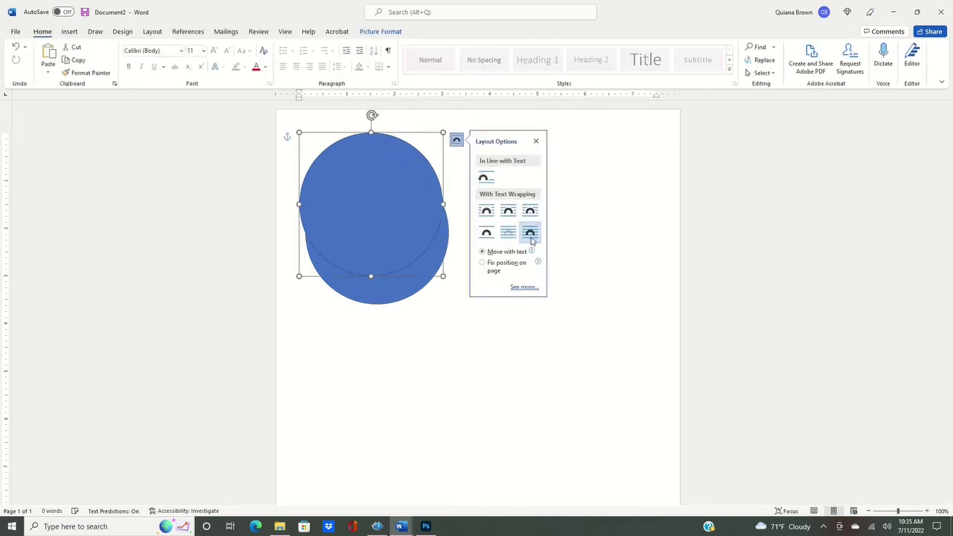
{"action": "left_click_drag", "start_coordinate": [385, 236], "coordinate": [557, 262]}
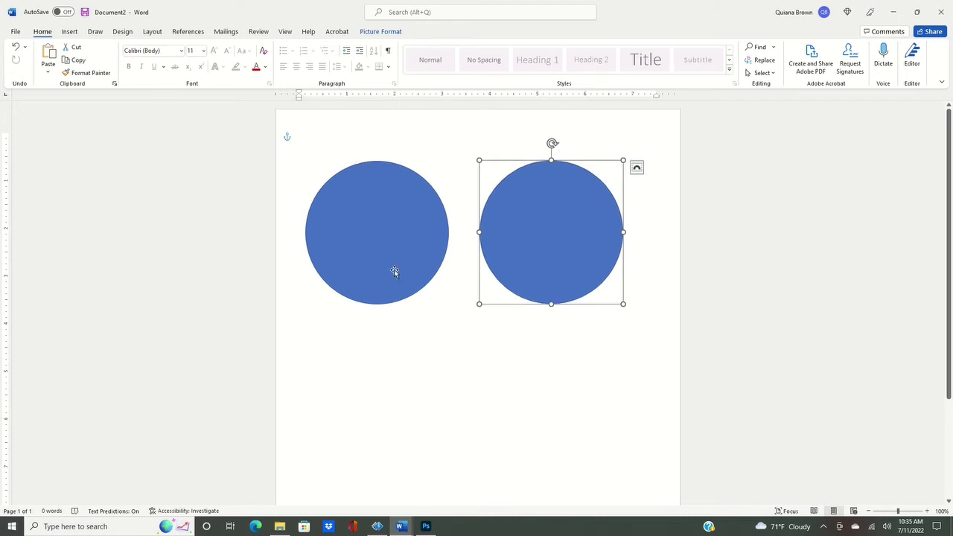
{"action": "left_click_drag", "start_coordinate": [365, 262], "coordinate": [378, 261]}
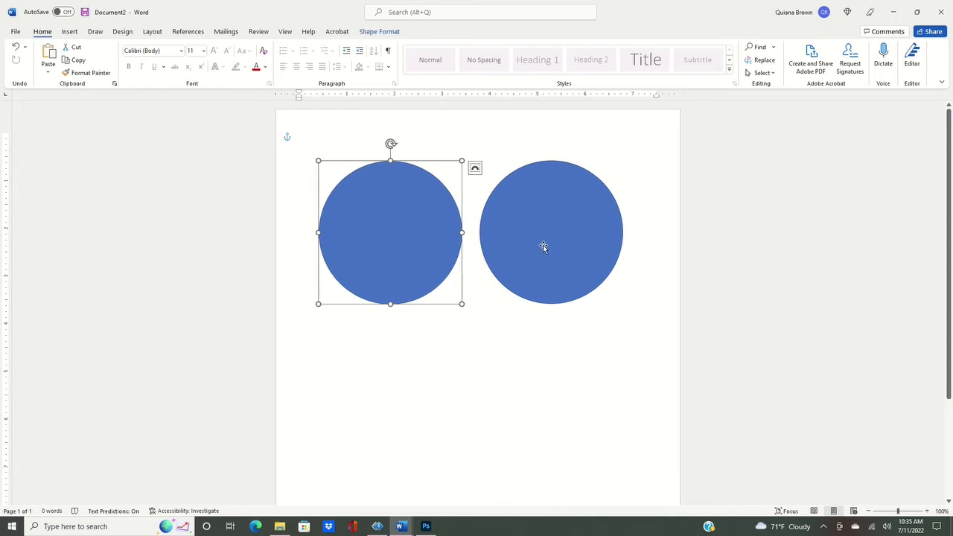
Step: Paste another circle as a picture, set In Front of Text, and place it directly beneath the first circle
{"action": "right_click", "coordinate": [417, 333]}
{"action": "left_click", "coordinate": [457, 384]}
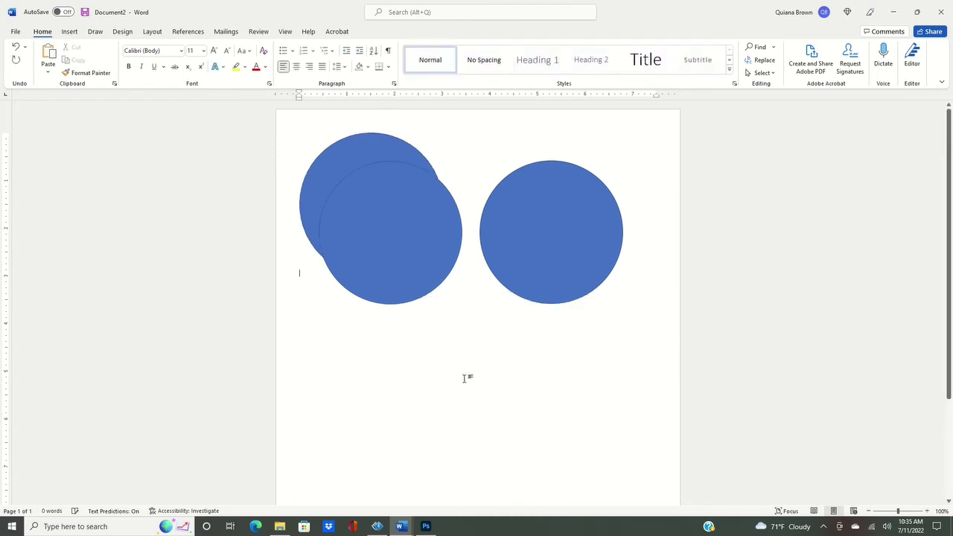
{"action": "left_click", "coordinate": [338, 157]}
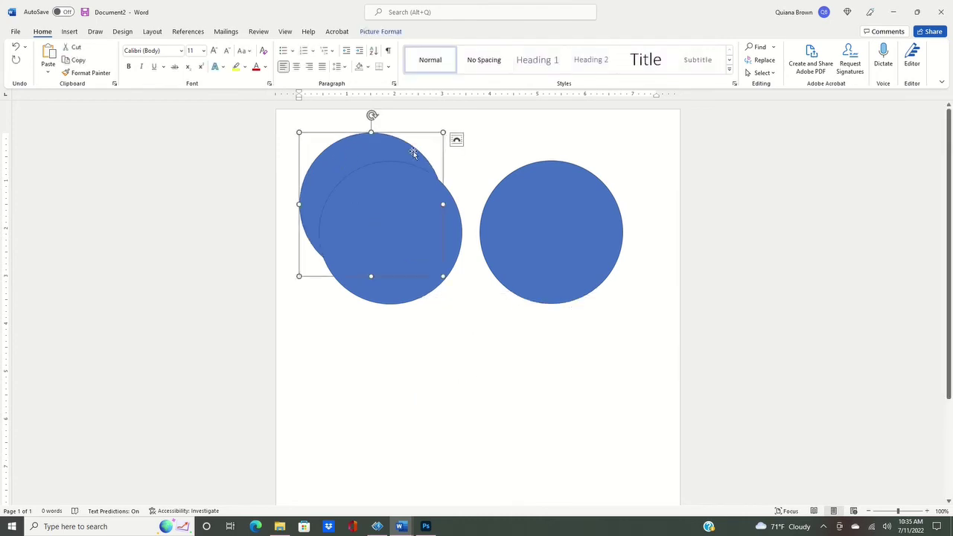
{"action": "left_click", "coordinate": [457, 142]}
{"action": "left_click", "coordinate": [529, 230]}
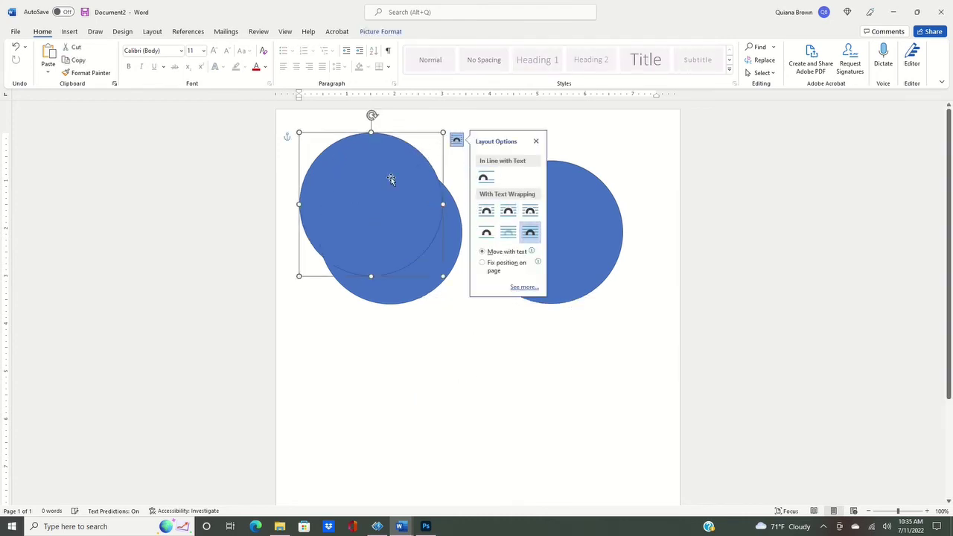
{"action": "left_click_drag", "start_coordinate": [389, 176], "coordinate": [387, 380]}
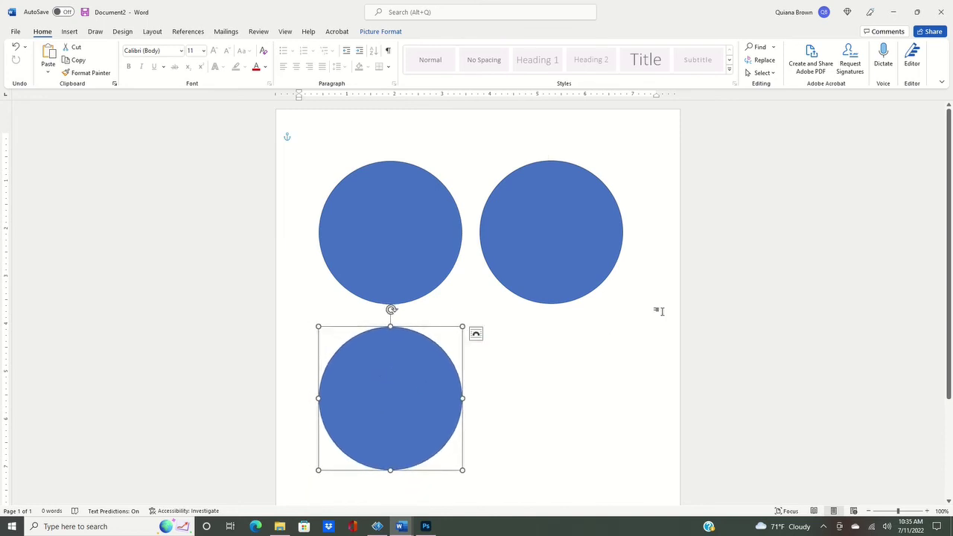
Step: Paste a fourth circle as a picture with In Front of Text wrapping and place it beneath the upper-right circle
{"action": "scroll", "coordinate": [659, 311], "scroll_direction": "down", "scroll_amount": 3}
{"action": "scroll", "coordinate": [655, 313], "scroll_direction": "up", "scroll_amount": 1}
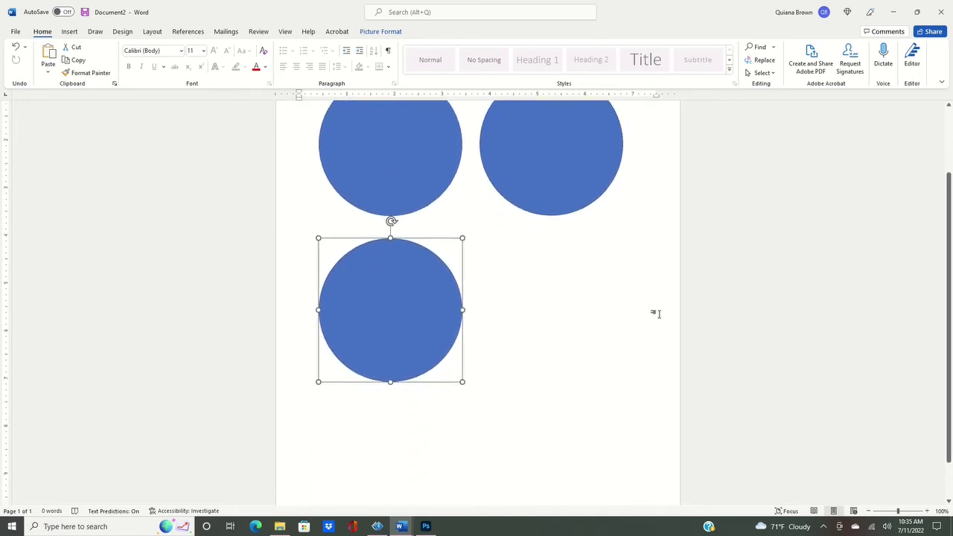
{"action": "right_click", "coordinate": [491, 341]}
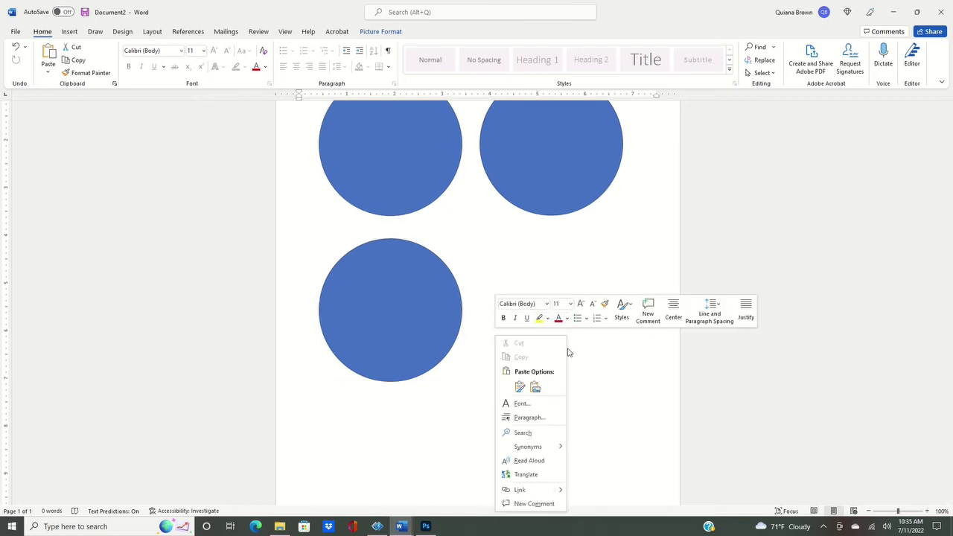
{"action": "left_click", "coordinate": [534, 390]}
{"action": "left_click", "coordinate": [373, 139]}
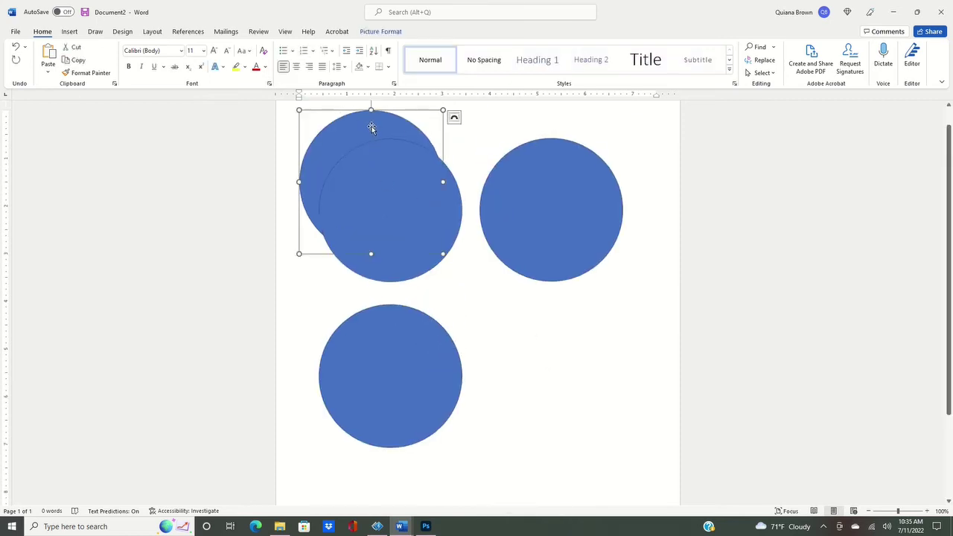
{"action": "left_click", "coordinate": [457, 118]}
{"action": "left_click", "coordinate": [530, 210]}
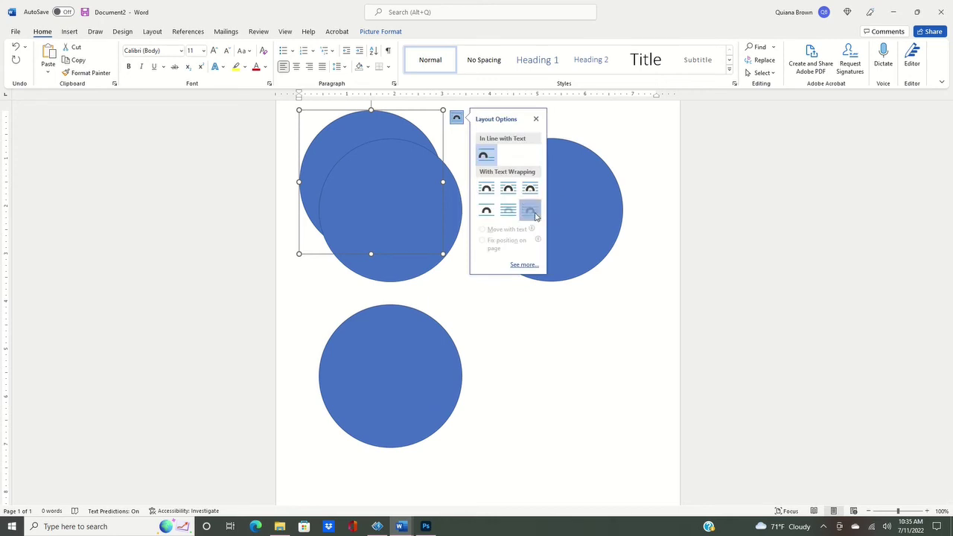
{"action": "left_click_drag", "start_coordinate": [369, 184], "coordinate": [551, 379]}
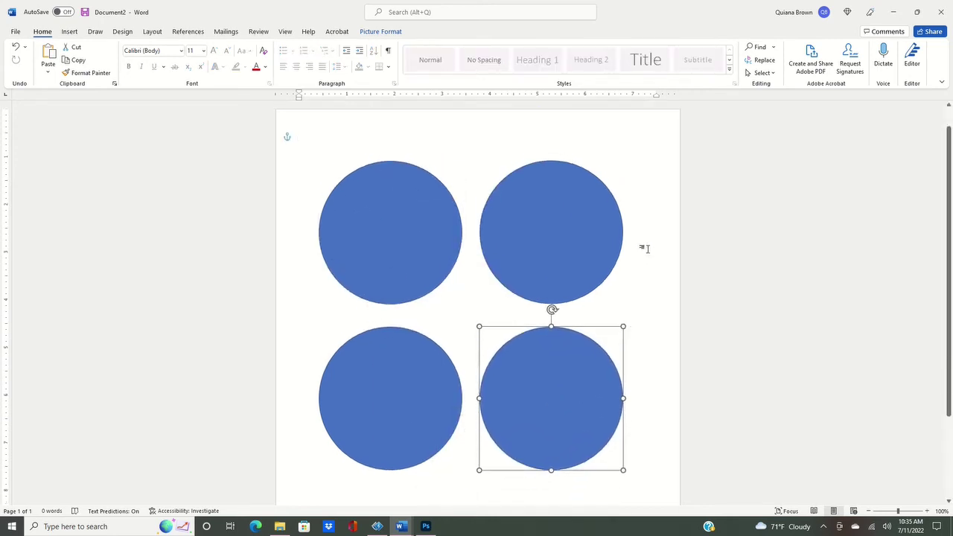
Step: Paste a fifth circle as a picture with In Front of Text wrapping and place it beneath the second row's right circle
{"action": "scroll", "coordinate": [644, 246], "scroll_direction": "down", "scroll_amount": 3}
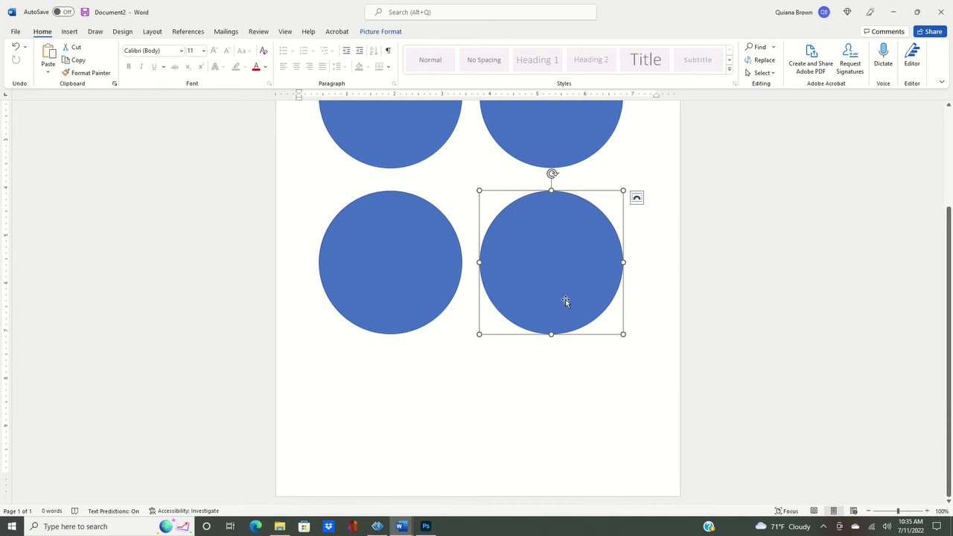
{"action": "right_click", "coordinate": [475, 172]}
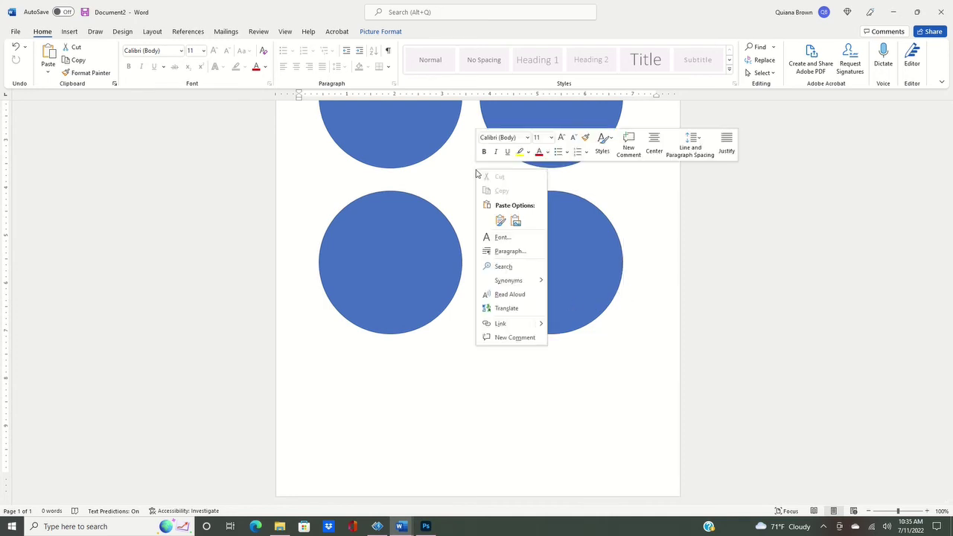
{"action": "left_click", "coordinate": [515, 221]}
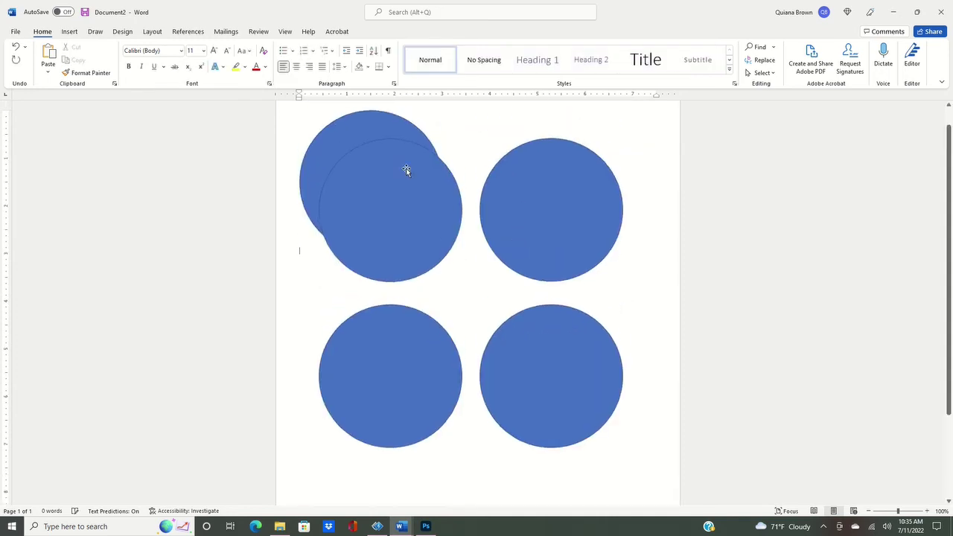
{"action": "right_click", "coordinate": [376, 131]}
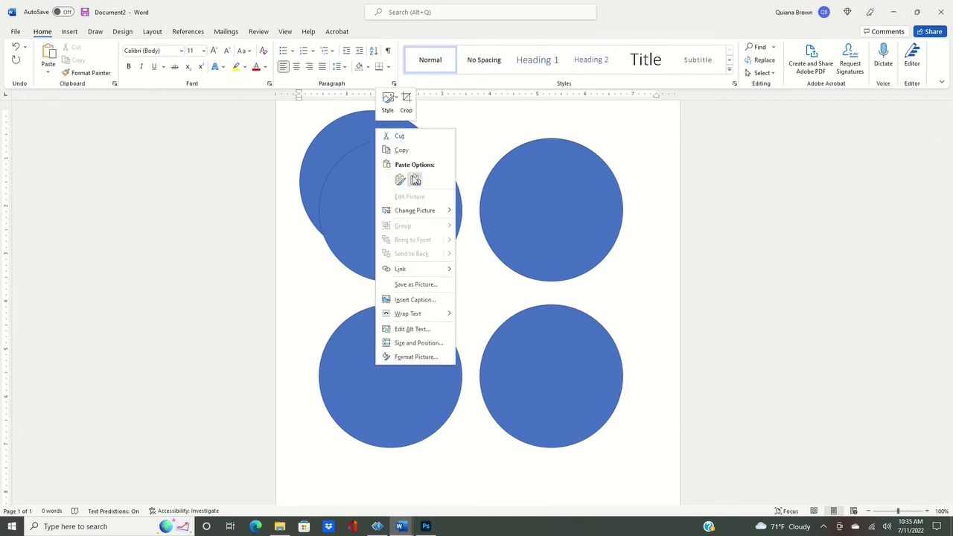
{"action": "left_click", "coordinate": [356, 135]}
{"action": "left_click", "coordinate": [456, 117]}
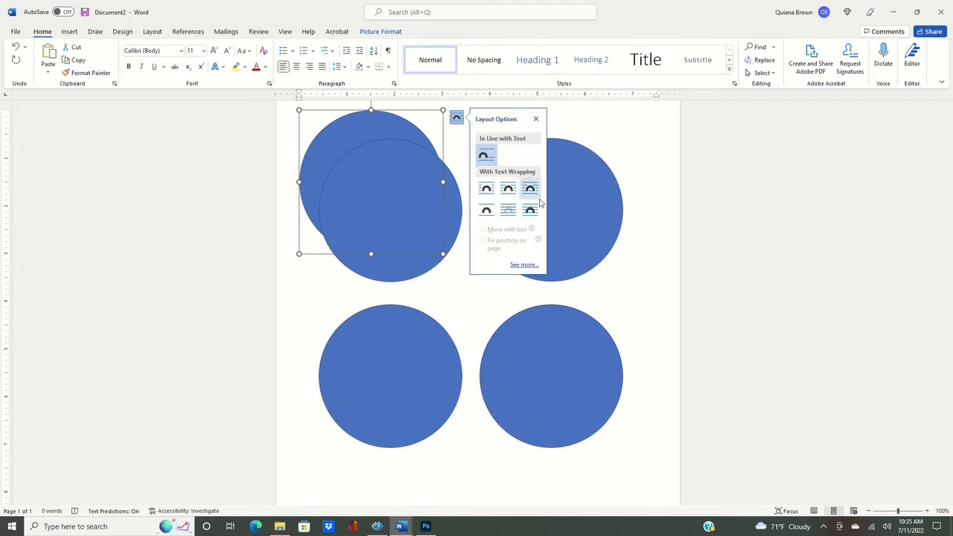
{"action": "left_click", "coordinate": [530, 210]}
{"action": "left_click_drag", "start_coordinate": [409, 183], "coordinate": [542, 398]}
{"action": "scroll", "coordinate": [653, 289], "scroll_direction": "down", "scroll_amount": 3}
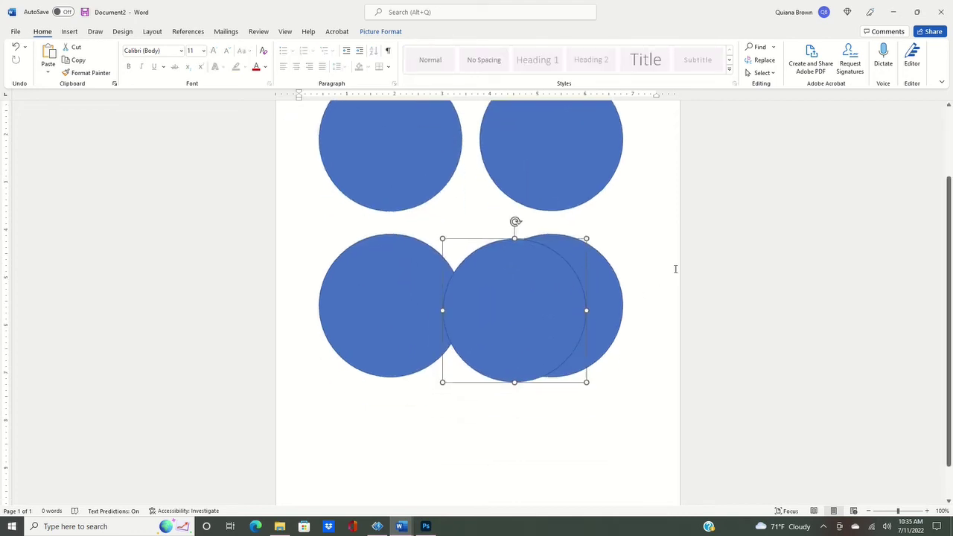
{"action": "left_click_drag", "start_coordinate": [536, 300], "coordinate": [581, 429]}
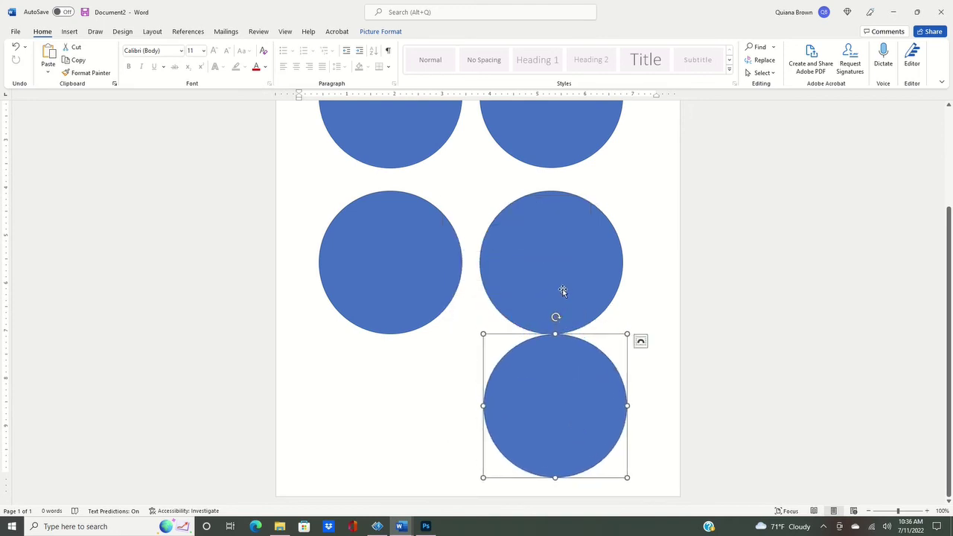
Step: Move both second-row circles and the third-row circle upward to tighten the vertical gaps between rows
{"action": "left_click_drag", "start_coordinate": [563, 290], "coordinate": [564, 272]}
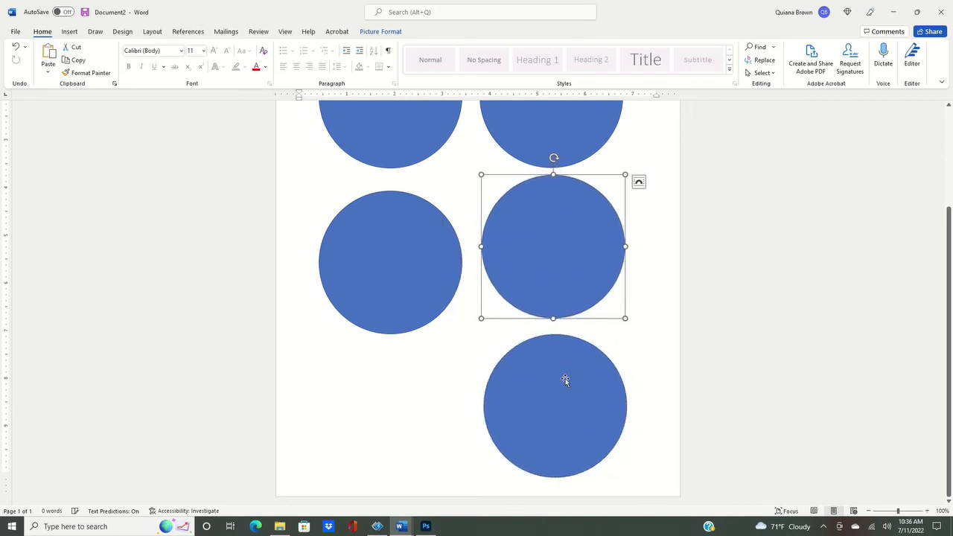
{"action": "left_click_drag", "start_coordinate": [565, 380], "coordinate": [556, 374]}
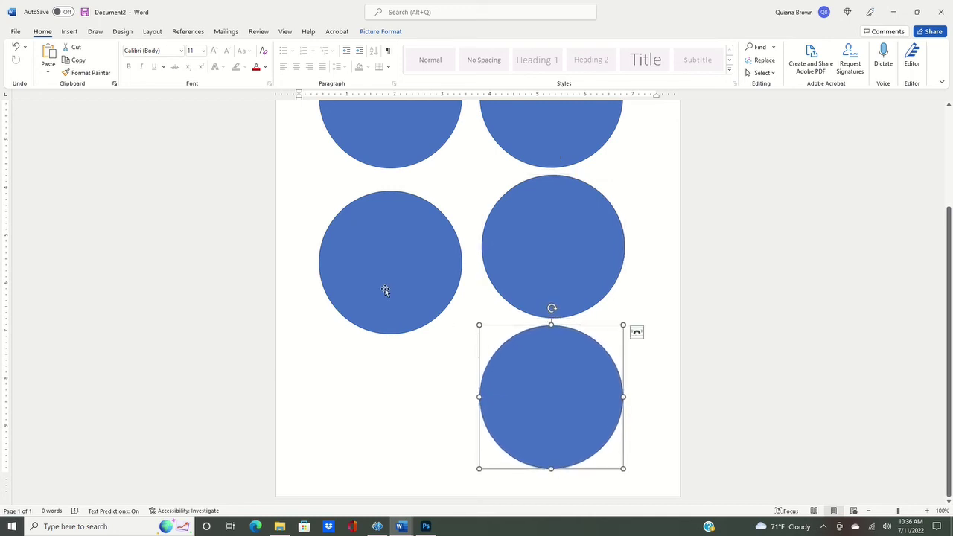
{"action": "left_click_drag", "start_coordinate": [399, 275], "coordinate": [395, 266]}
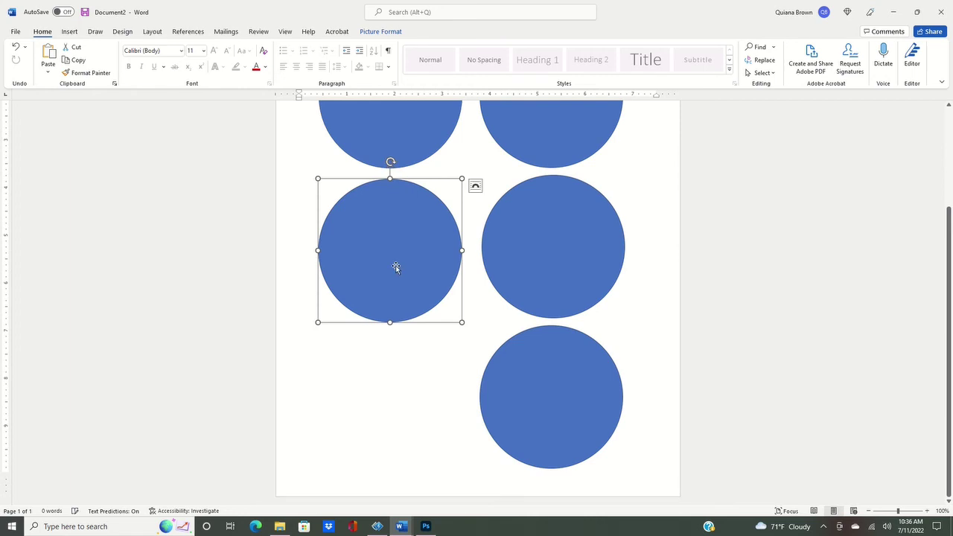
Step: Paste a sixth circle as a picture and set its text wrapping to In Front of Text
{"action": "scroll", "coordinate": [472, 204], "scroll_direction": "up", "scroll_amount": 3}
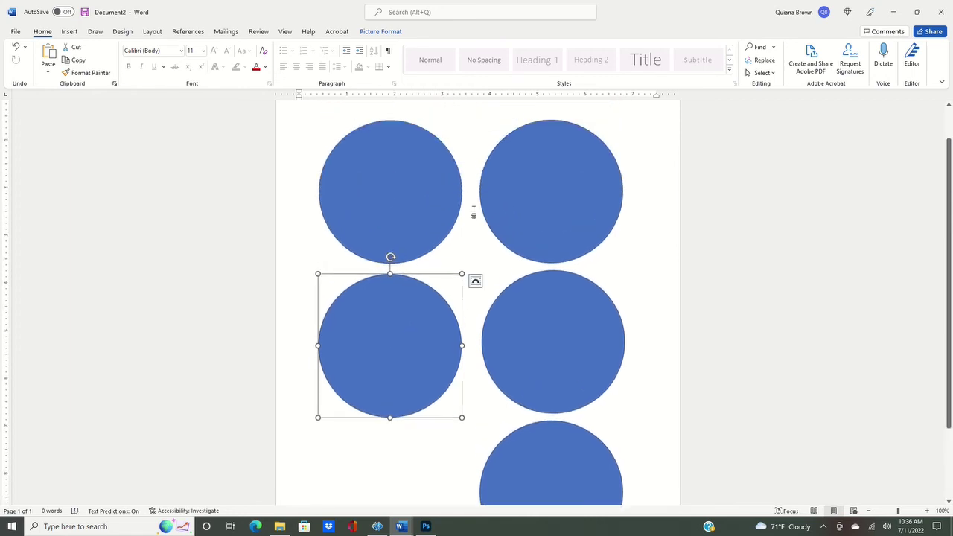
{"action": "right_click", "coordinate": [386, 147]}
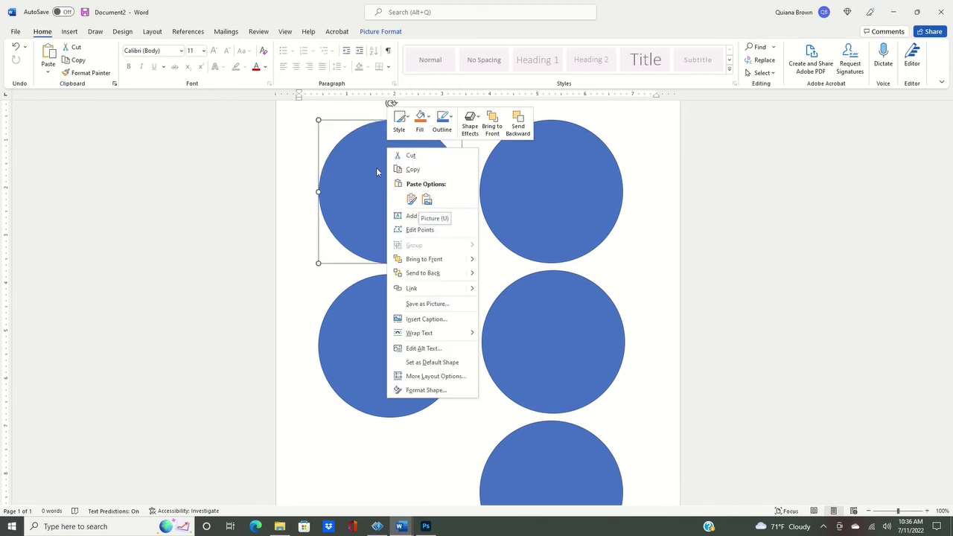
{"action": "left_click", "coordinate": [426, 200]}
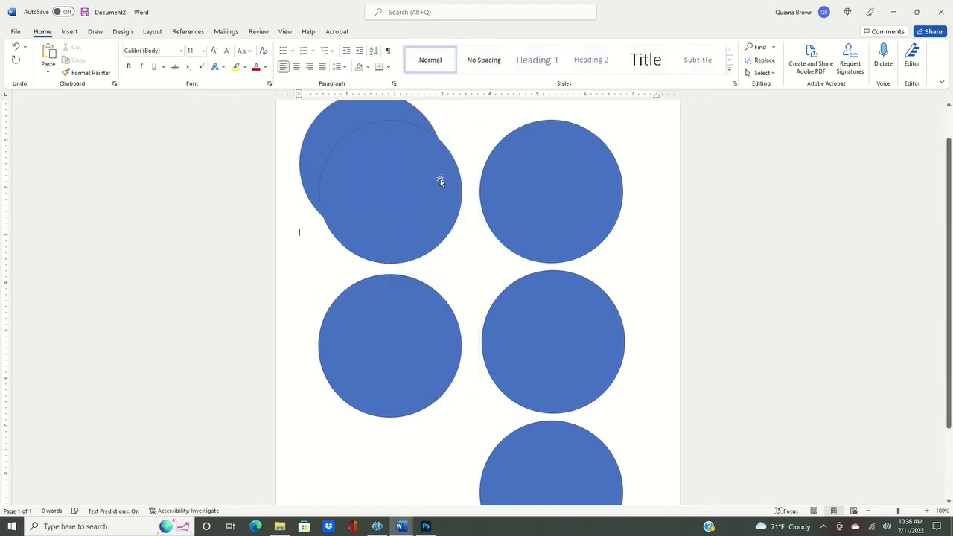
{"action": "left_click", "coordinate": [339, 120]}
{"action": "right_click", "coordinate": [340, 119]}
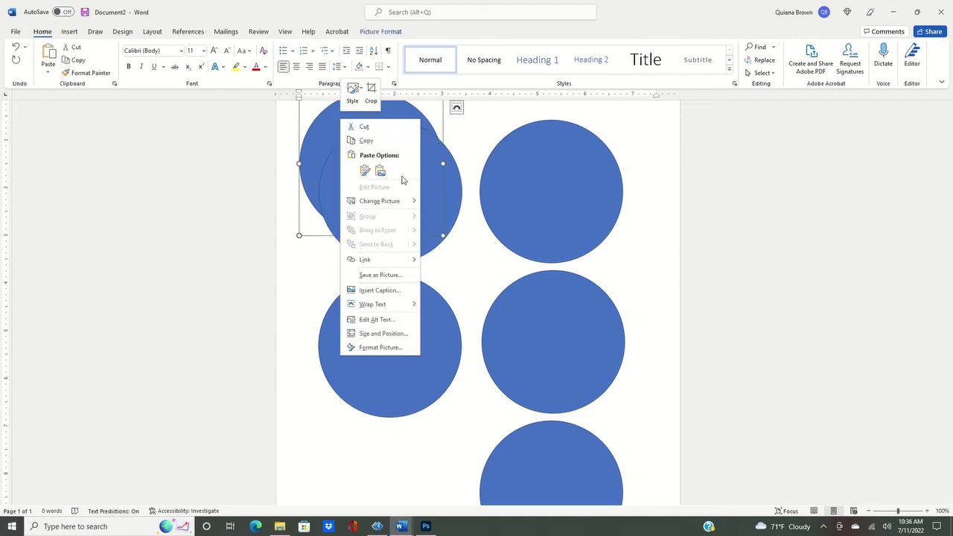
{"action": "left_click", "coordinate": [456, 108]}
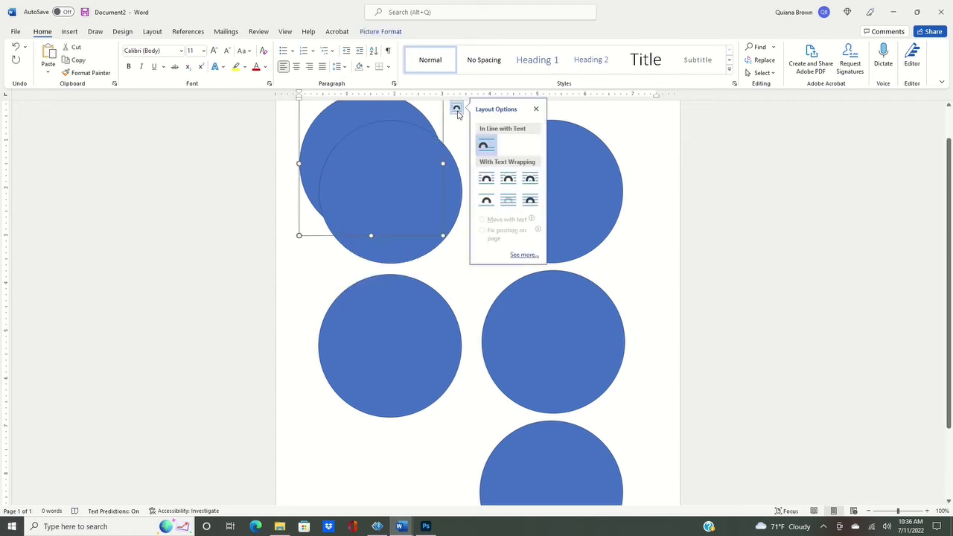
{"action": "left_click", "coordinate": [528, 201]}
Step: Place the new circle in the third row beneath the second row's left circle, and nudge that second-row circle slightly upward
{"action": "left_click_drag", "start_coordinate": [381, 157], "coordinate": [388, 420]}
{"action": "scroll", "coordinate": [486, 255], "scroll_direction": "down", "scroll_amount": 2}
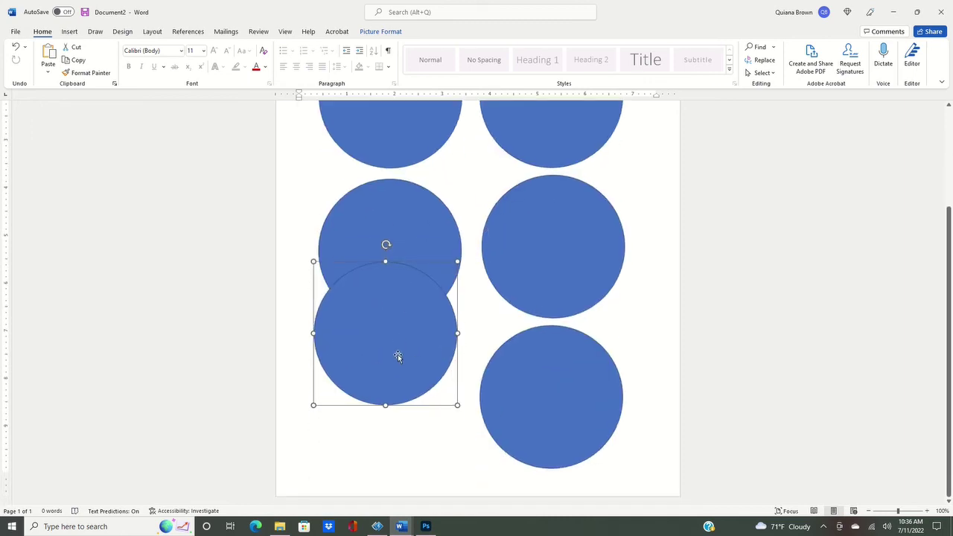
{"action": "left_click_drag", "start_coordinate": [398, 356], "coordinate": [399, 430]}
{"action": "left_click", "coordinate": [386, 258]}
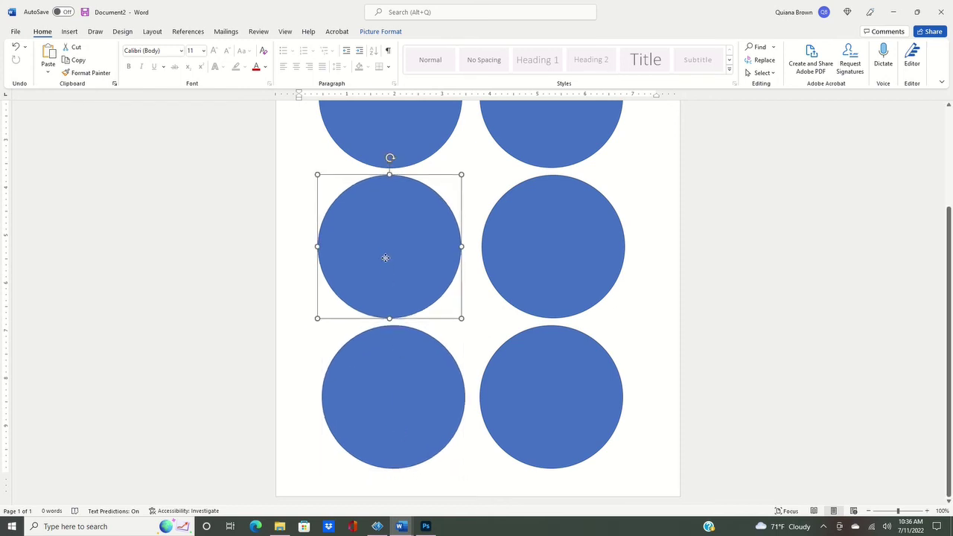
Step: Review the spacing and alignment of the six circles across the whole page
{"action": "scroll", "coordinate": [511, 357], "scroll_direction": "up", "scroll_amount": 4}
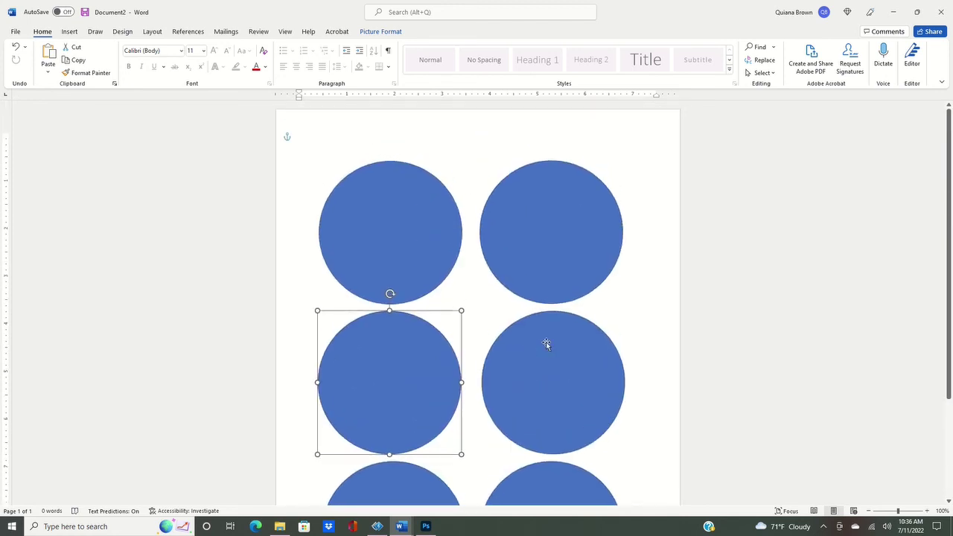
{"action": "scroll", "coordinate": [570, 328], "scroll_direction": "down", "scroll_amount": 4}
{"action": "scroll", "coordinate": [570, 328], "scroll_direction": "up", "scroll_amount": 4}
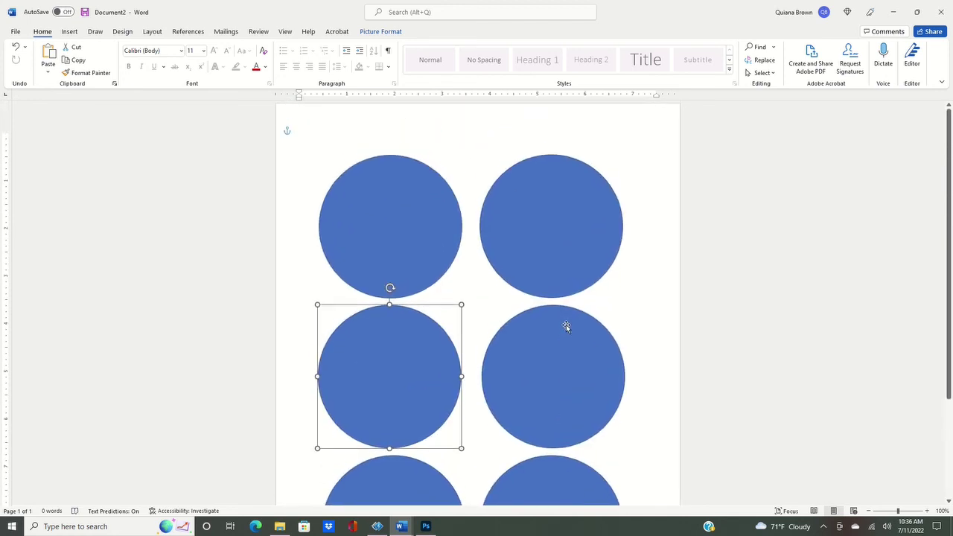
{"action": "left_click", "coordinate": [366, 143]}
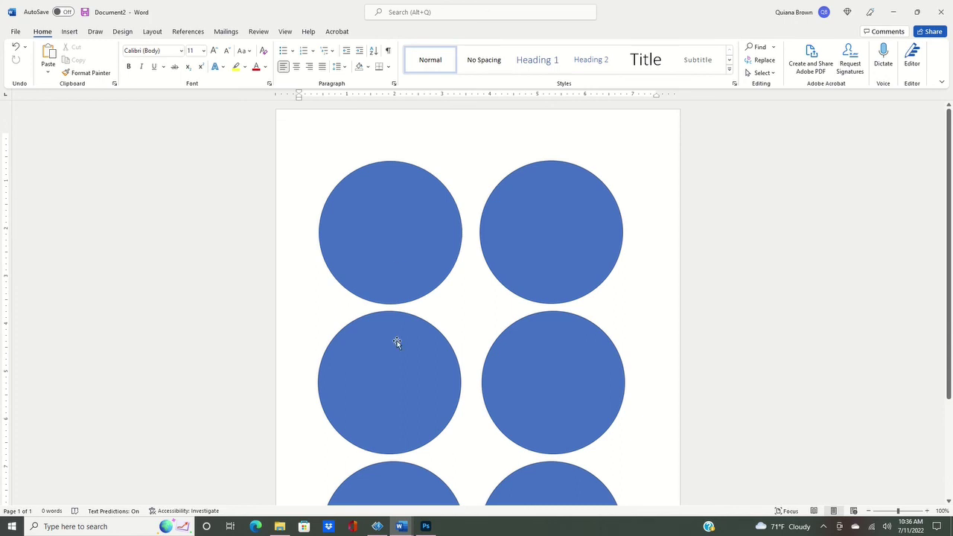
{"action": "scroll", "coordinate": [648, 170], "scroll_direction": "down", "scroll_amount": 4}
{"action": "scroll", "coordinate": [647, 172], "scroll_direction": "up", "scroll_amount": 3}
{"action": "scroll", "coordinate": [648, 173], "scroll_direction": "down", "scroll_amount": 1}
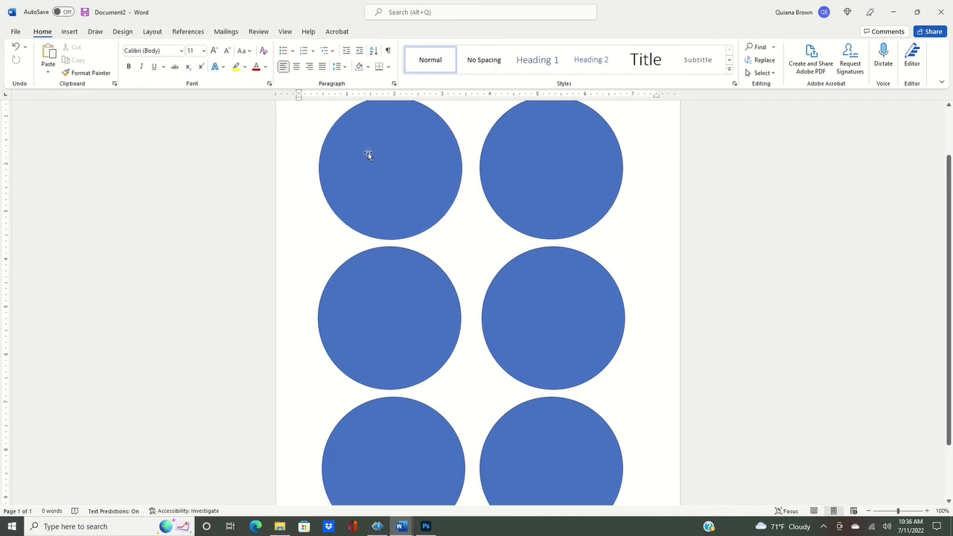
{"action": "left_click", "coordinate": [410, 166]}
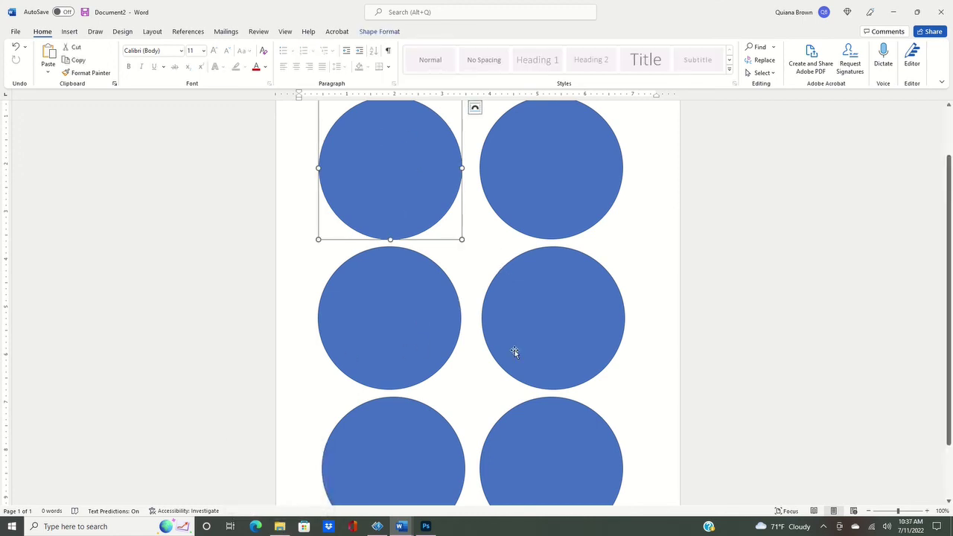
Step: Compare the "Party Time" label layout in Document1 with the circle template in Document2, ending on Document2
{"action": "left_click", "coordinate": [401, 526]}
{"action": "left_click", "coordinate": [366, 504]}
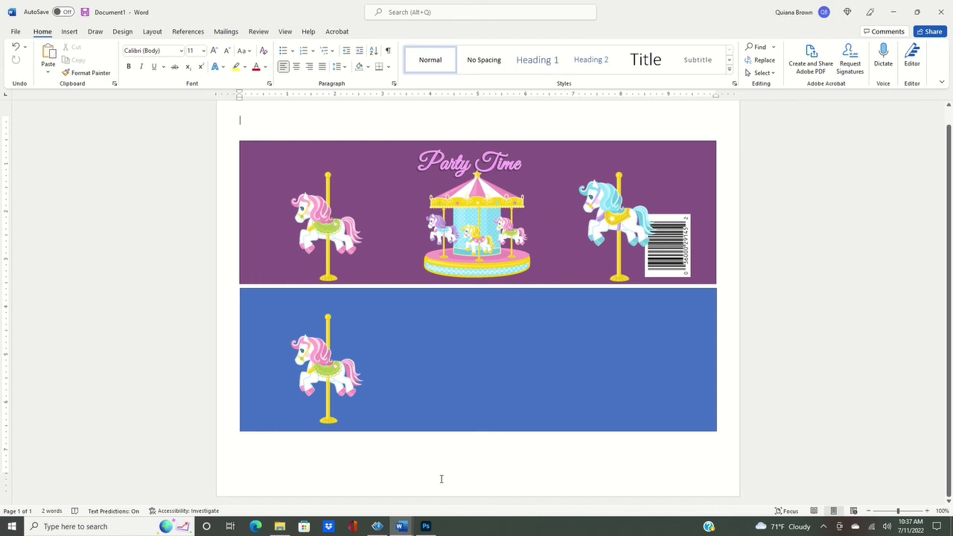
{"action": "left_click", "coordinate": [402, 527]}
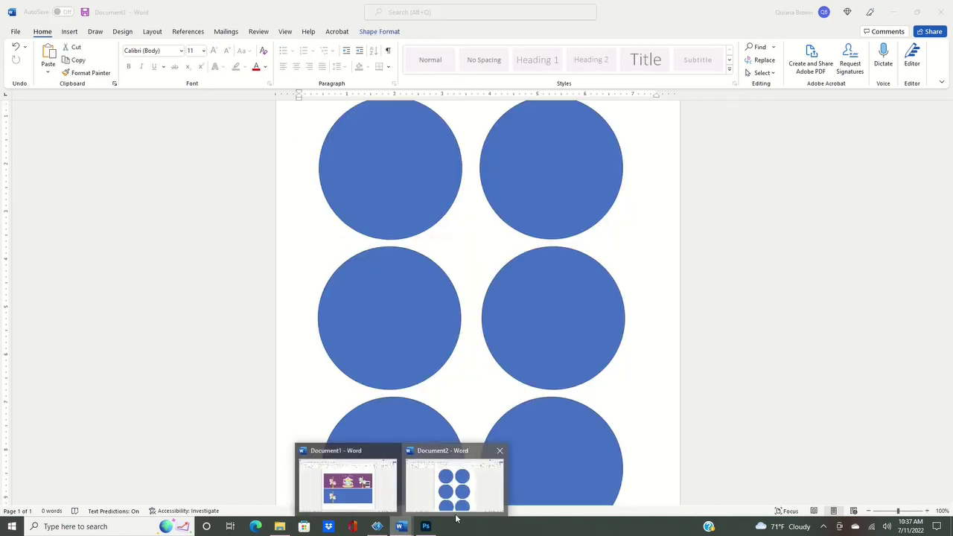
{"action": "left_click", "coordinate": [454, 484]}
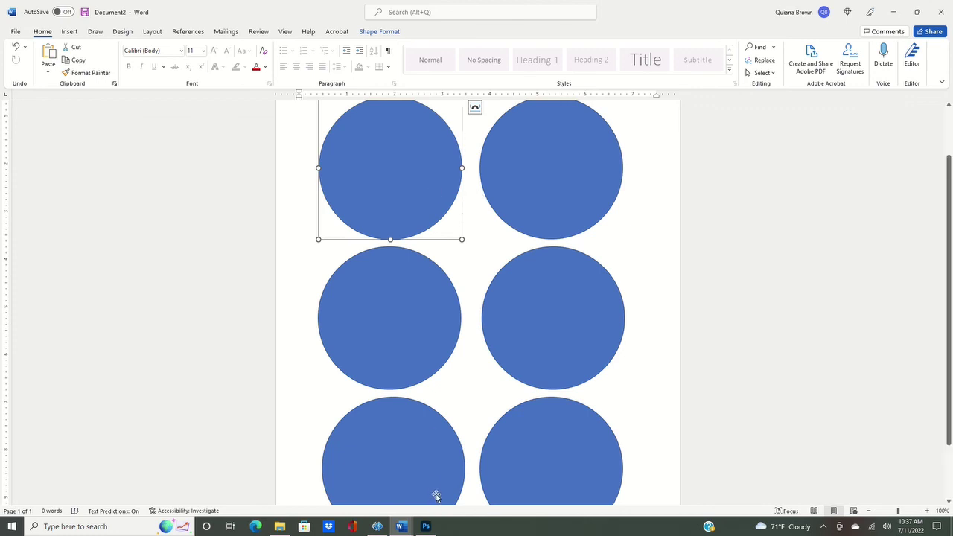
{"action": "mouse_move", "coordinate": [402, 527]}
{"action": "left_click", "coordinate": [379, 486]}
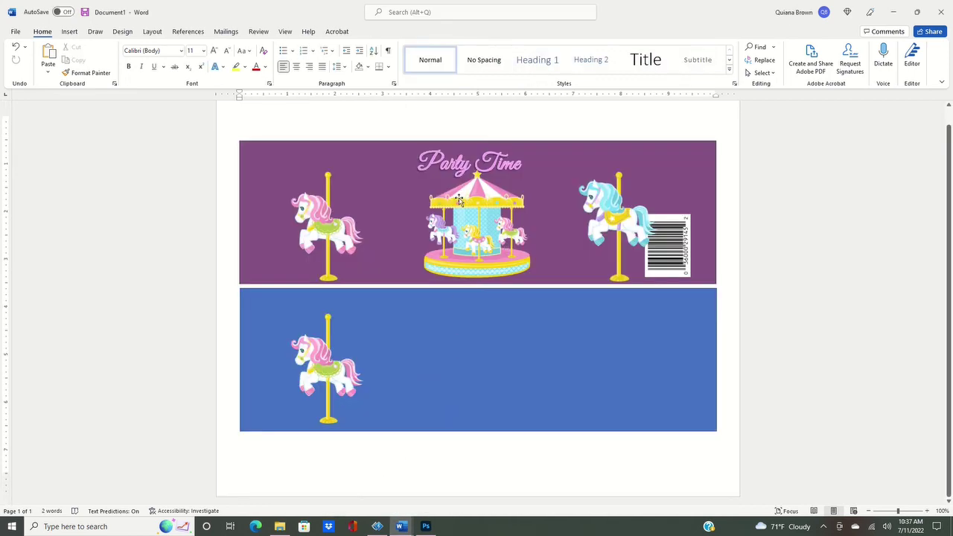
{"action": "mouse_move", "coordinate": [402, 527]}
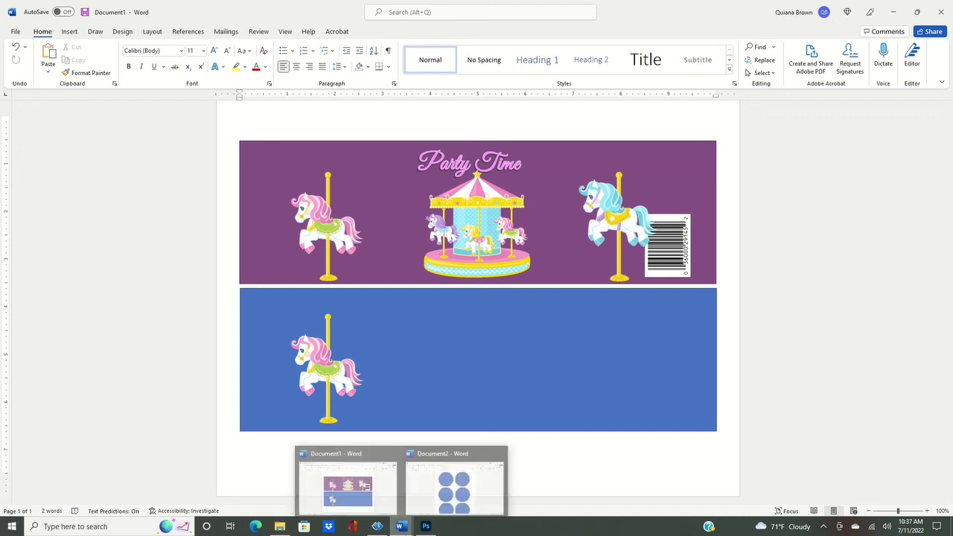
{"action": "left_click", "coordinate": [434, 497]}
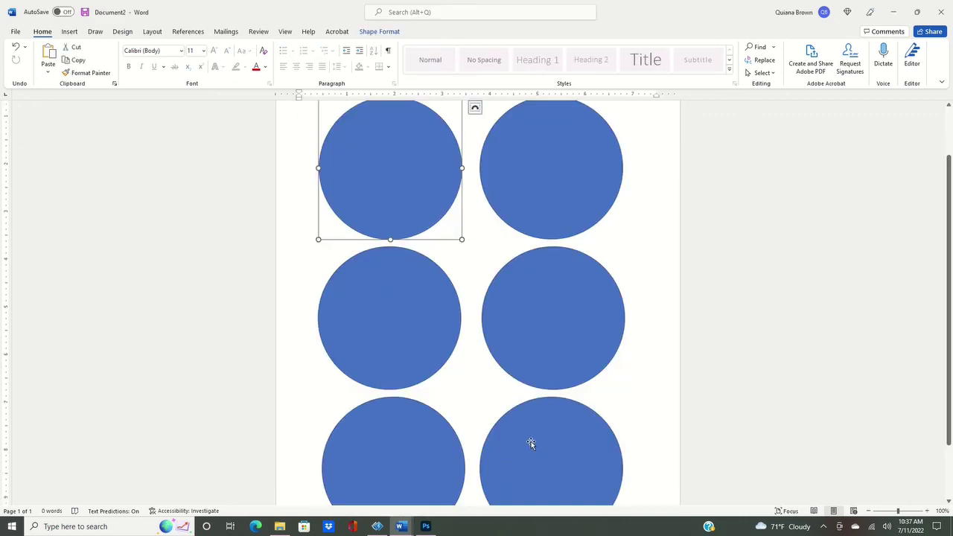